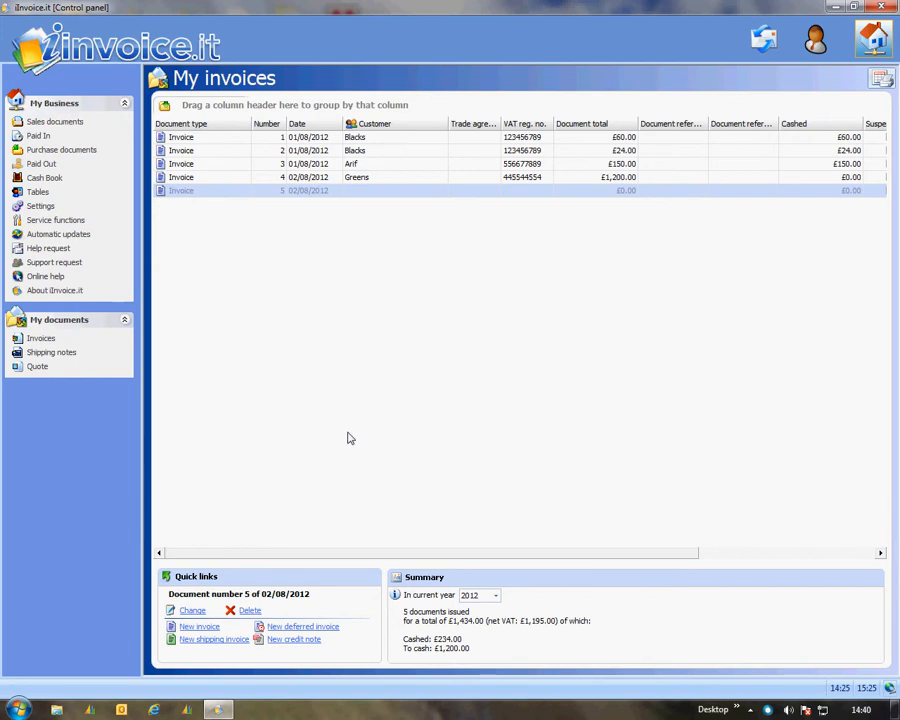
- Create a new invoice and enter New Cust as the billed company name along with its street address
{"action": "left_click", "coordinate": [203, 630]}
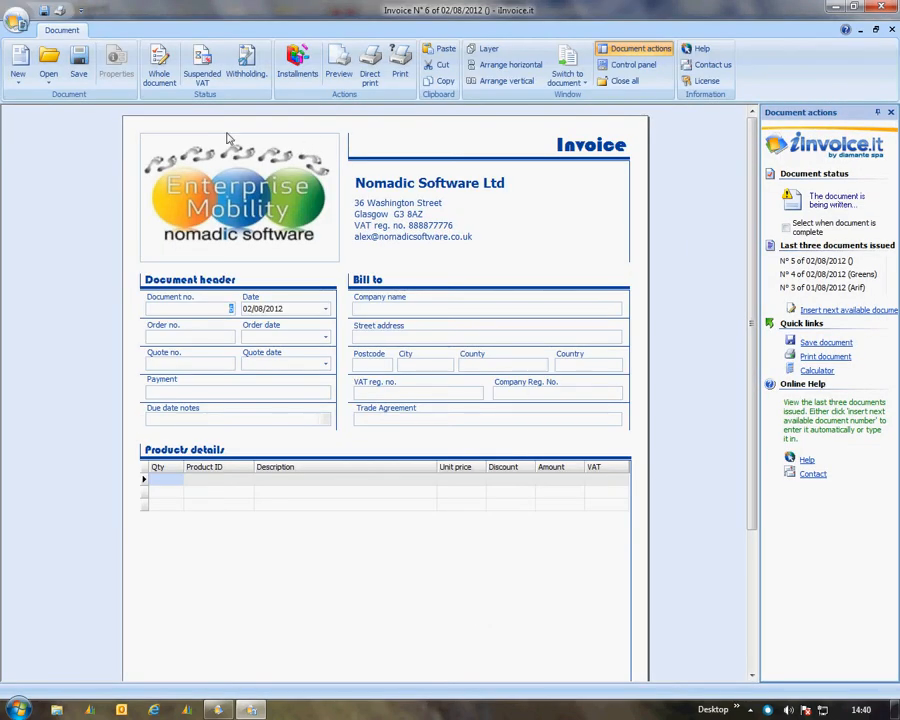
{"action": "left_click", "coordinate": [230, 310]}
{"action": "left_click", "coordinate": [367, 310]}
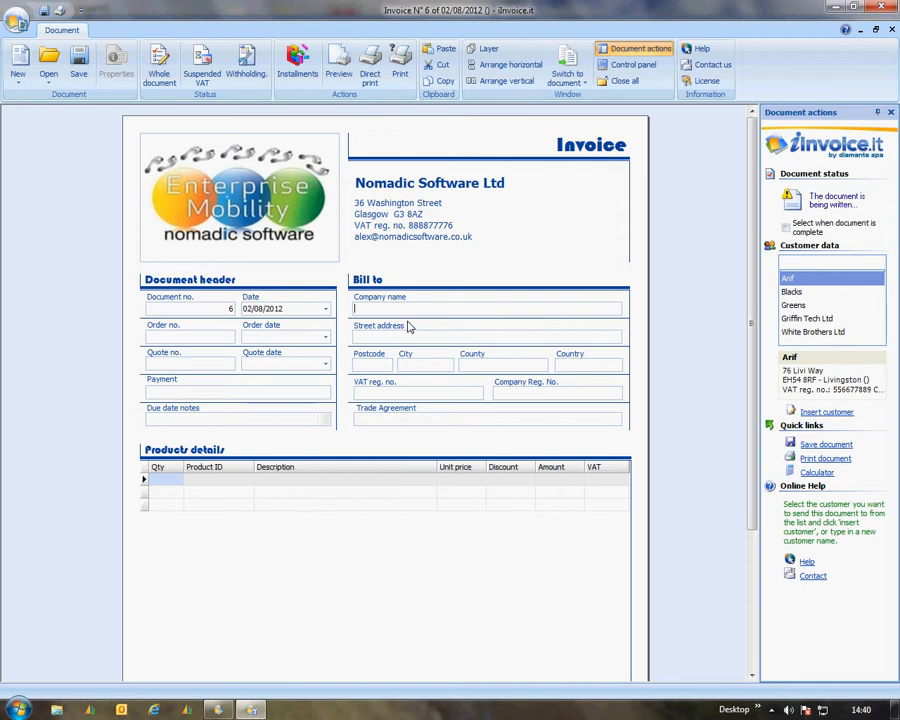
{"action": "type", "text": "New Cust"}
{"action": "left_click", "coordinate": [383, 342]}
{"action": "type", "text": "1 New Street"}
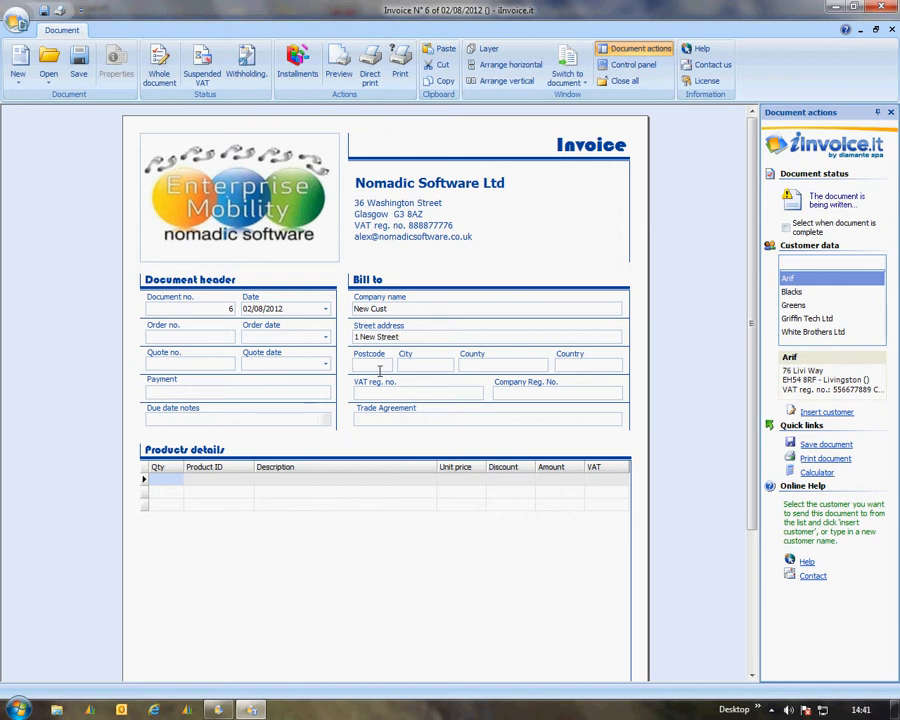
- Complete the billing details with the customer's postcode, city, country and VAT registration number
{"action": "type", "text": "G3 7"}
{"action": "key", "text": "Tab"}
{"action": "type", "text": "Glasgow"}
{"action": "key", "text": "Tab"}
{"action": "type", "text": "uk"}
{"action": "key", "text": "BackSpace"}
{"action": "key", "text": "BackSpace"}
{"action": "type", "text": "U"}
{"action": "key", "text": "Tab"}
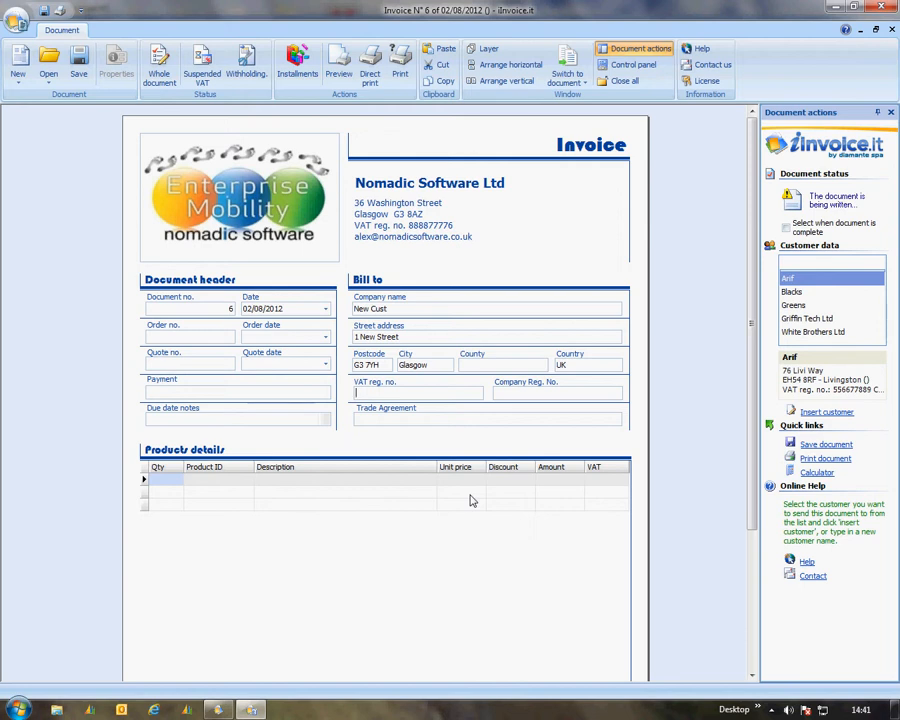
{"action": "type", "text": "876543219"}
- Fill the first product row with quantity 1 and New Item as both product ID and description
{"action": "left_click", "coordinate": [170, 483]}
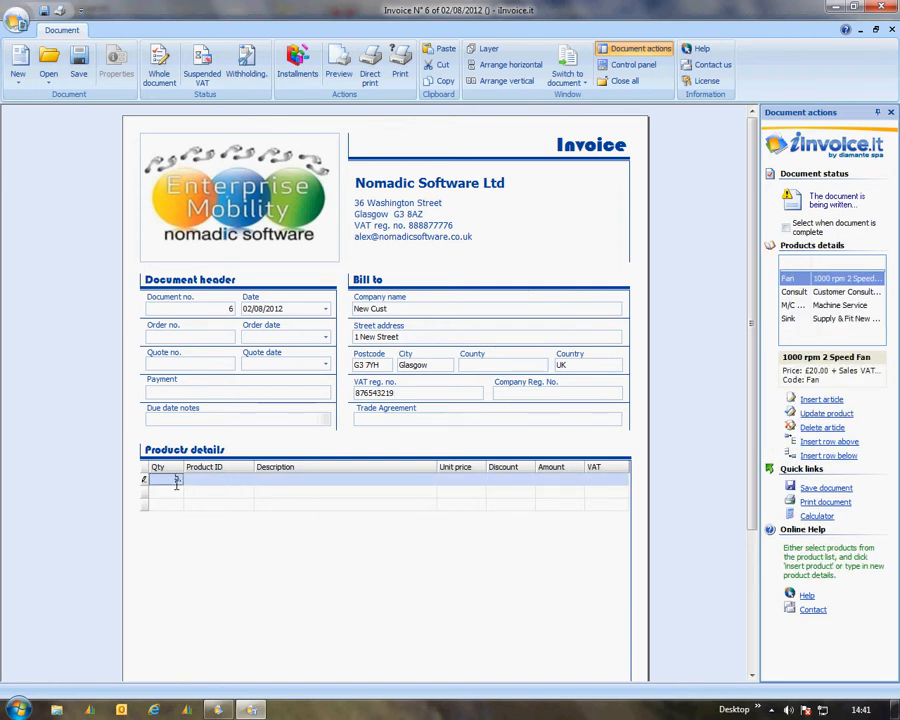
{"action": "left_click_drag", "start_coordinate": [177, 483], "coordinate": [184, 482]}
{"action": "type", "text": "1"}
{"action": "key", "text": "Tab"}
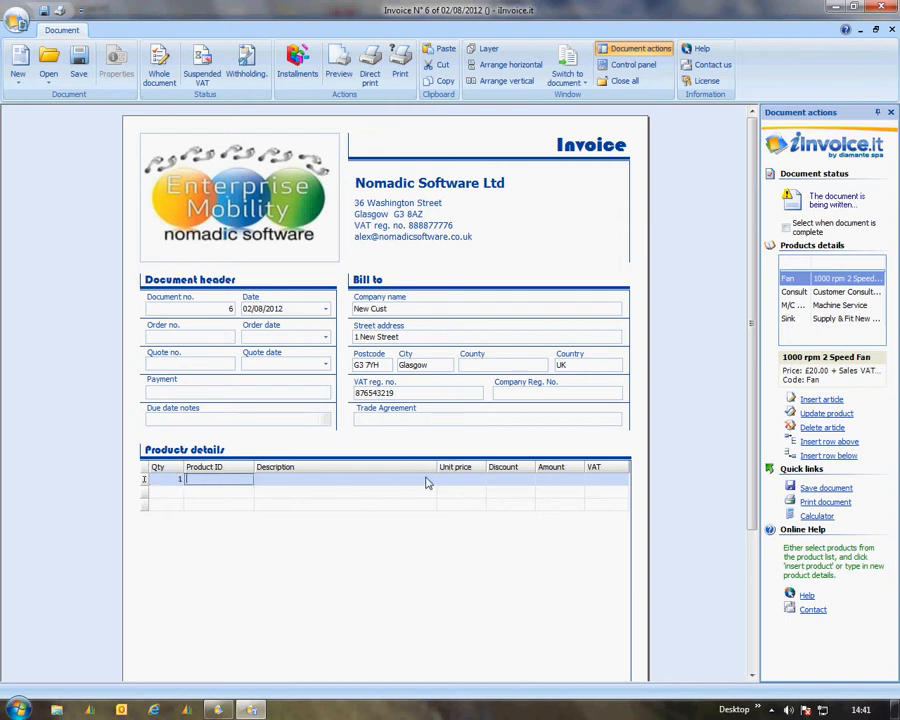
{"action": "left_click", "coordinate": [797, 292]}
{"action": "left_click", "coordinate": [207, 481]}
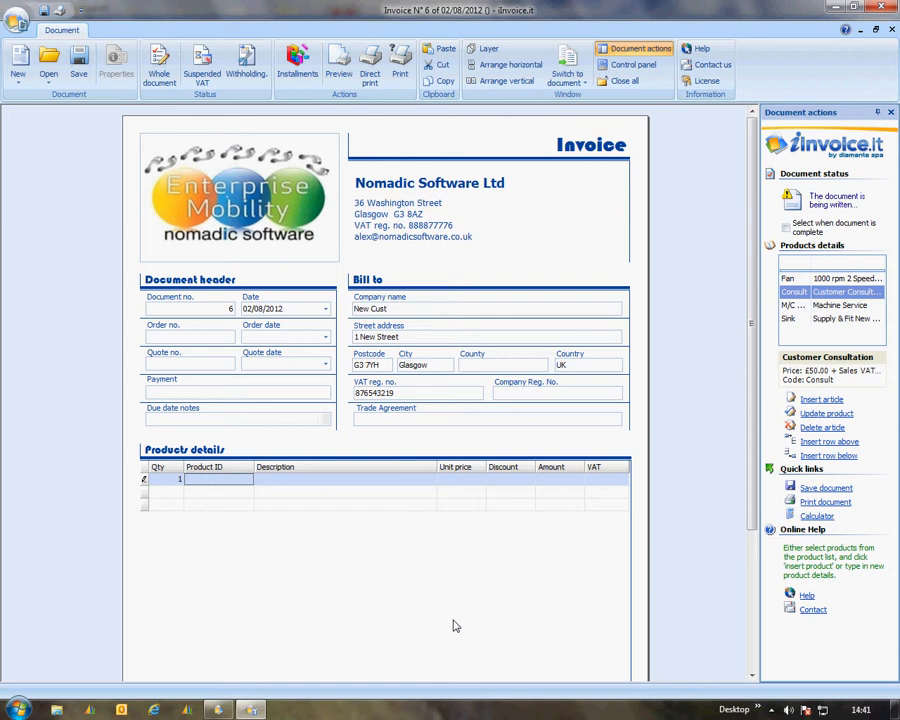
{"action": "type", "text": "n"}
{"action": "key", "text": "Tab"}
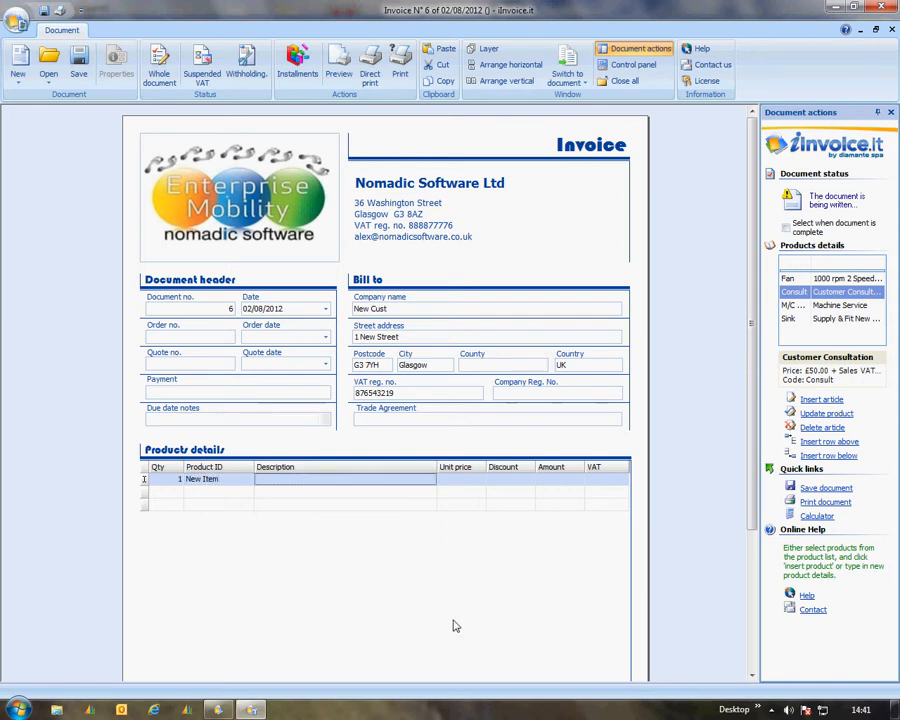
{"action": "type", "text": "New Item"}
{"action": "key", "text": "Tab"}
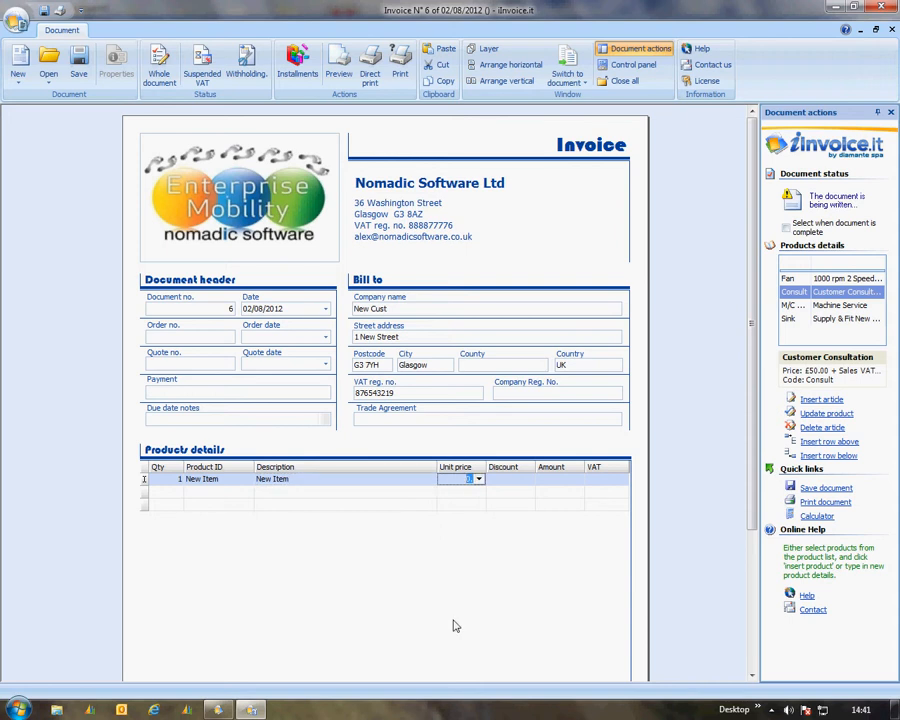
- Set the New Item row's unit price to £50.00 and its sales VAT rate to 20%
{"action": "type", "text": "50."}
{"action": "key", "text": "Tab"}
{"action": "key", "text": "Tab"}
{"action": "key", "text": "Tab"}
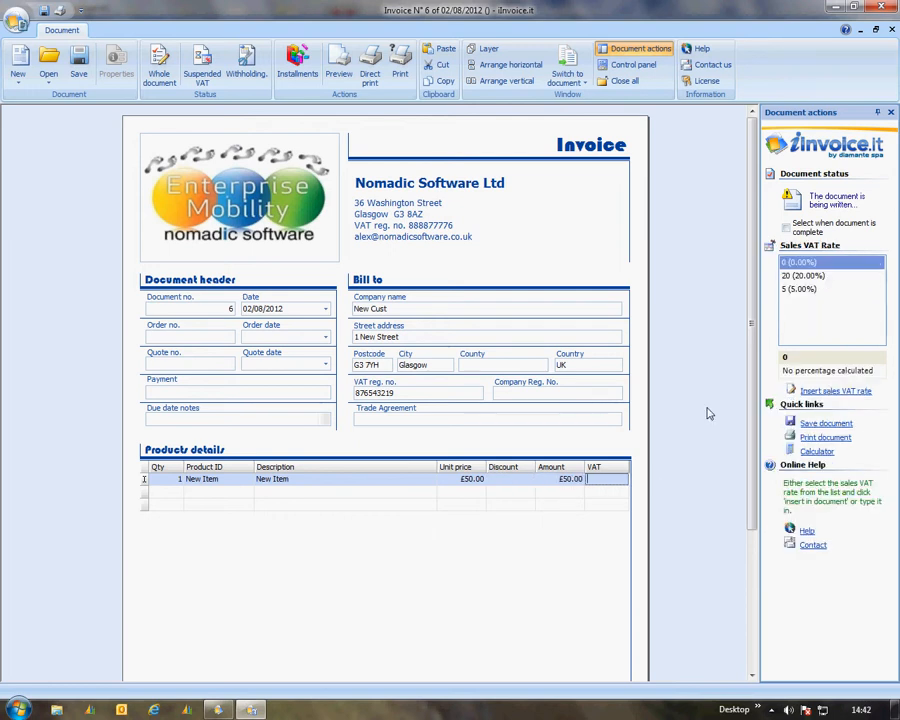
{"action": "double_click", "coordinate": [800, 277]}
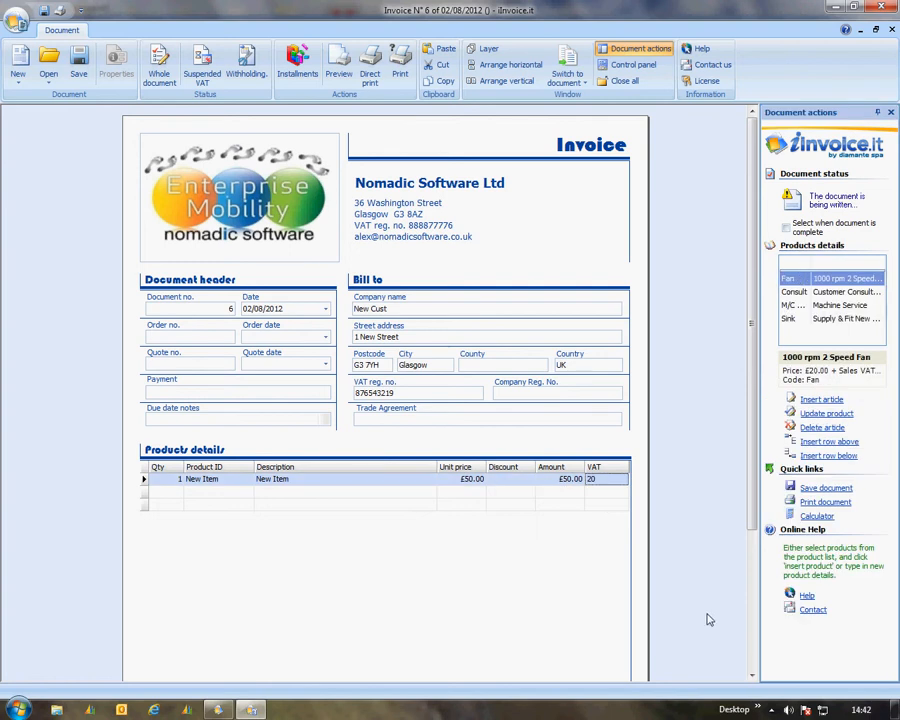
{"action": "scroll", "coordinate": [640, 624], "scroll_direction": "down", "scroll_amount": 3}
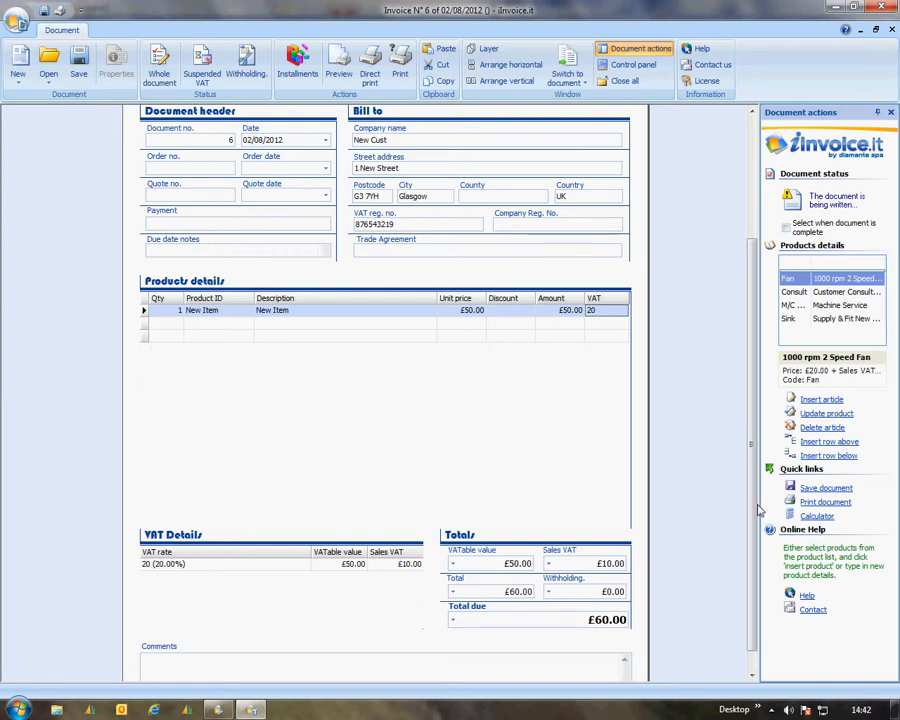
{"action": "scroll", "coordinate": [755, 523], "scroll_direction": "up", "scroll_amount": 3}
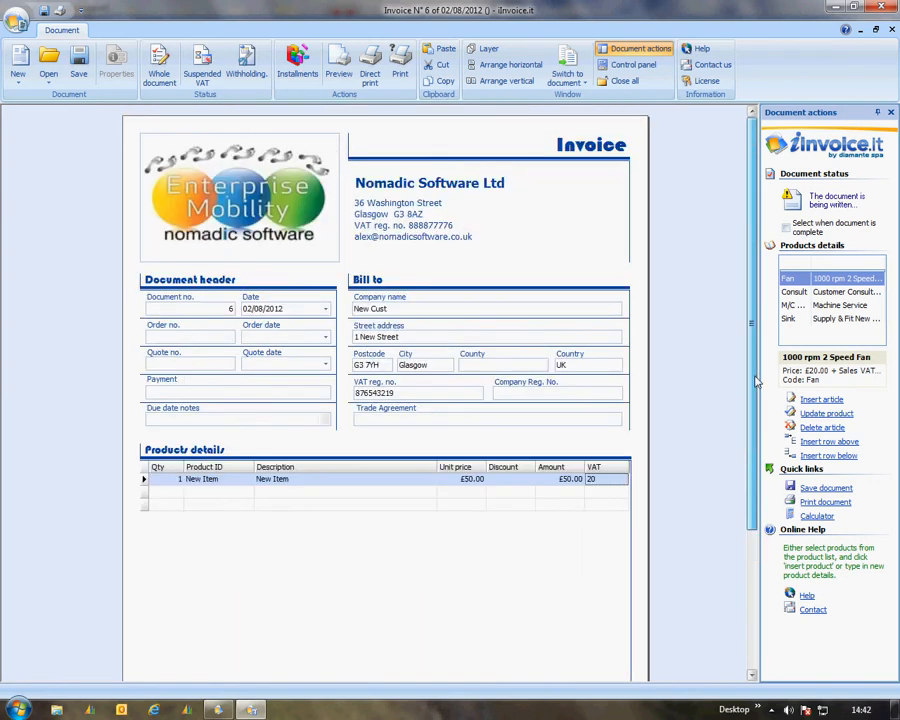
- Mark the new invoice as complete, then save and close it
{"action": "left_click", "coordinate": [787, 228]}
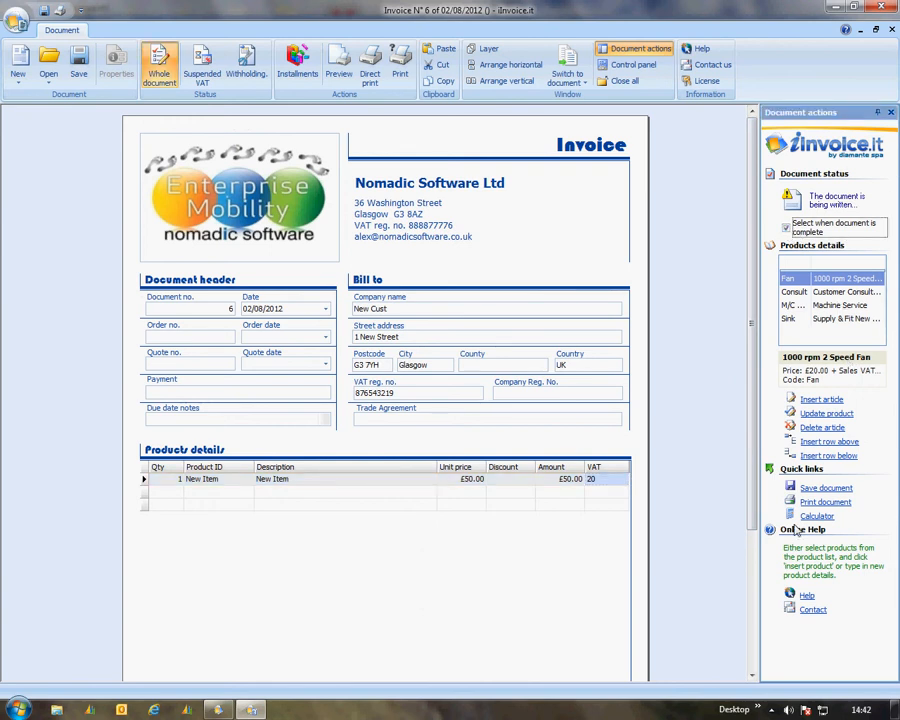
{"action": "left_click", "coordinate": [841, 491]}
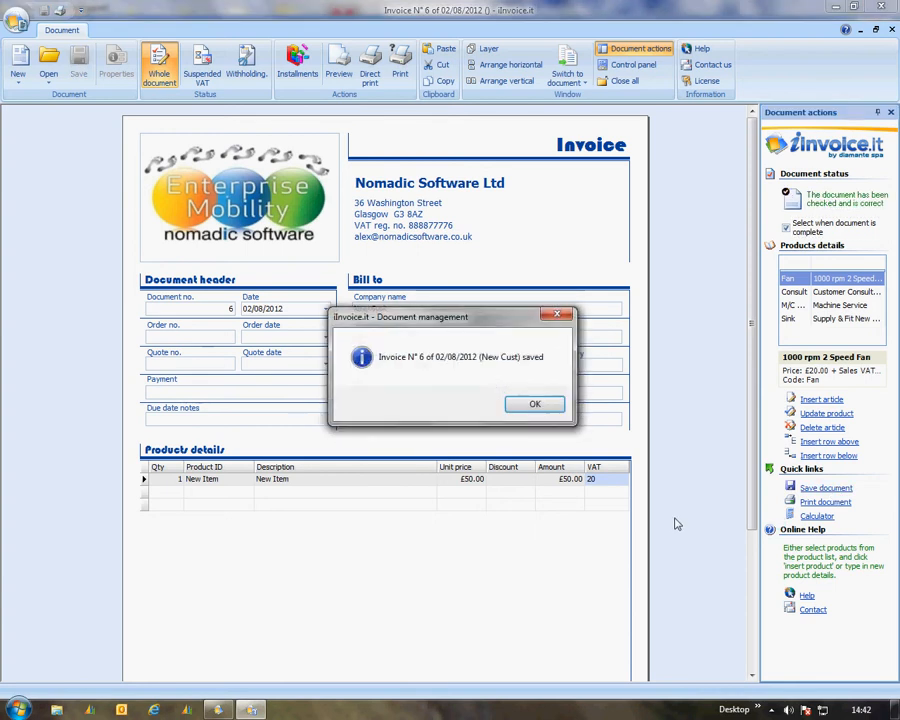
{"action": "left_click", "coordinate": [526, 405]}
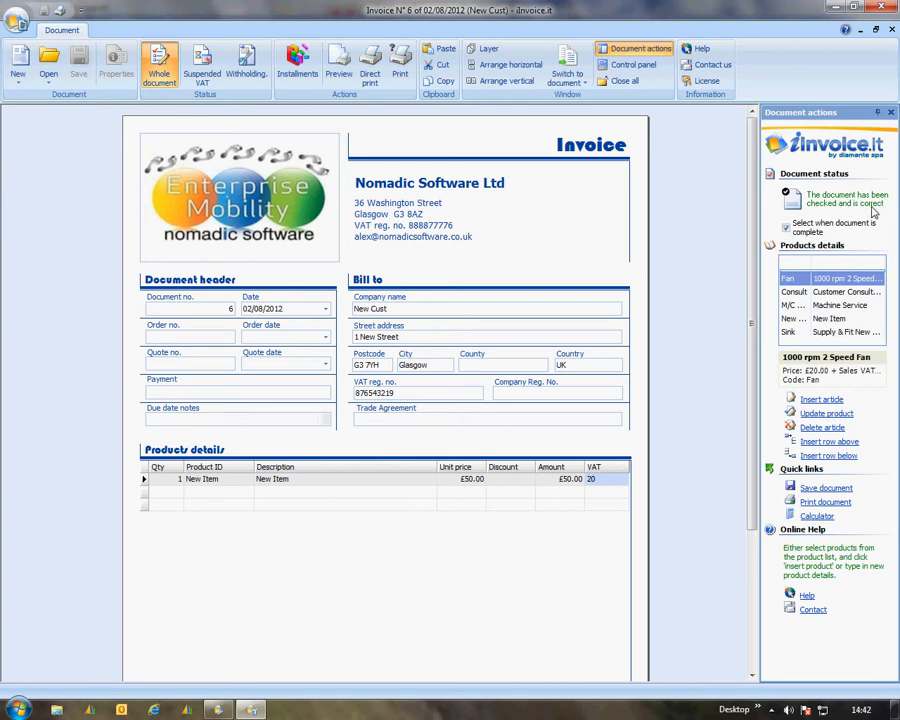
{"action": "left_click", "coordinate": [884, 10]}
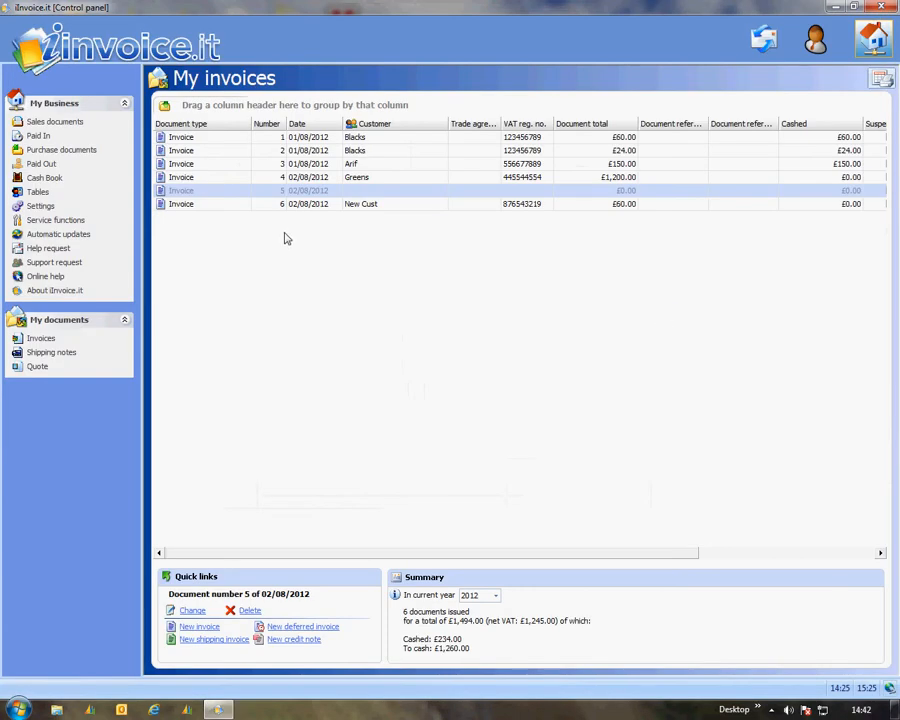
- Reopen invoice 6 for New Cust for changes and set the New Item quantity to 3
{"action": "left_click", "coordinate": [294, 208]}
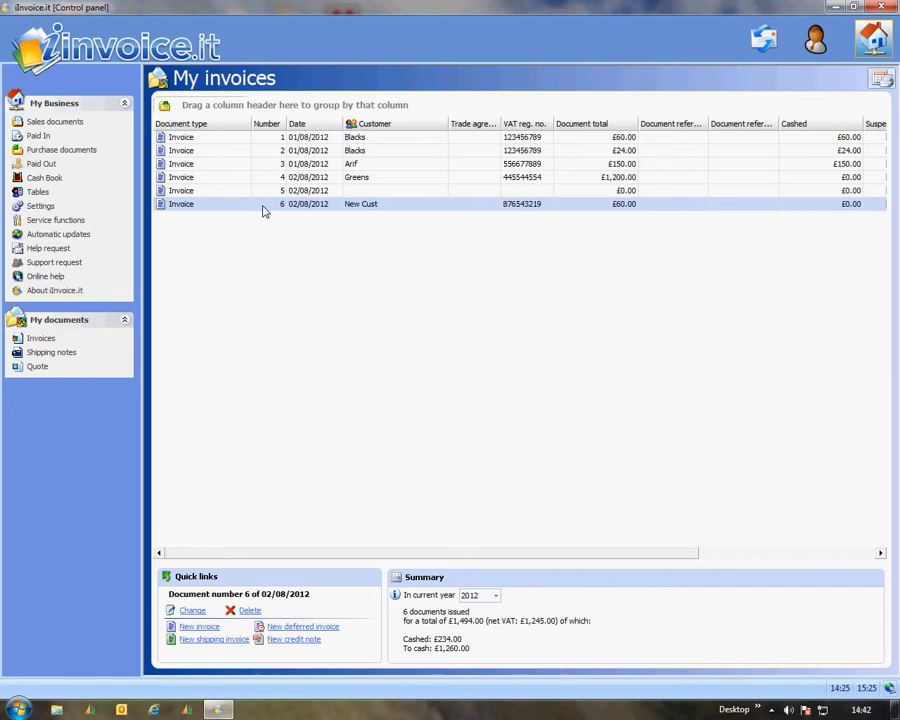
{"action": "left_click", "coordinate": [192, 610]}
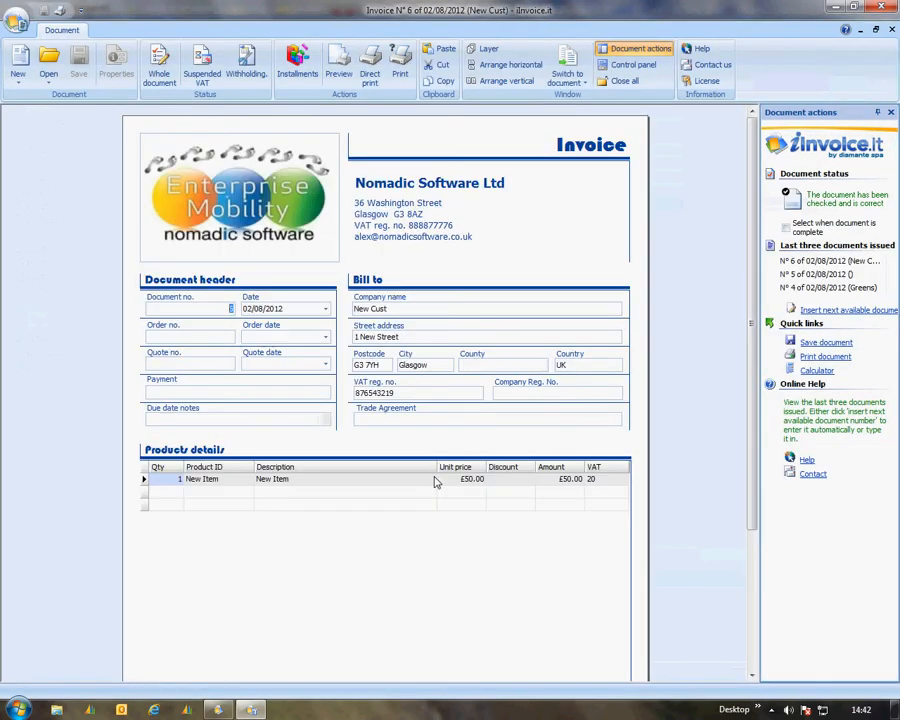
{"action": "left_click", "coordinate": [178, 480]}
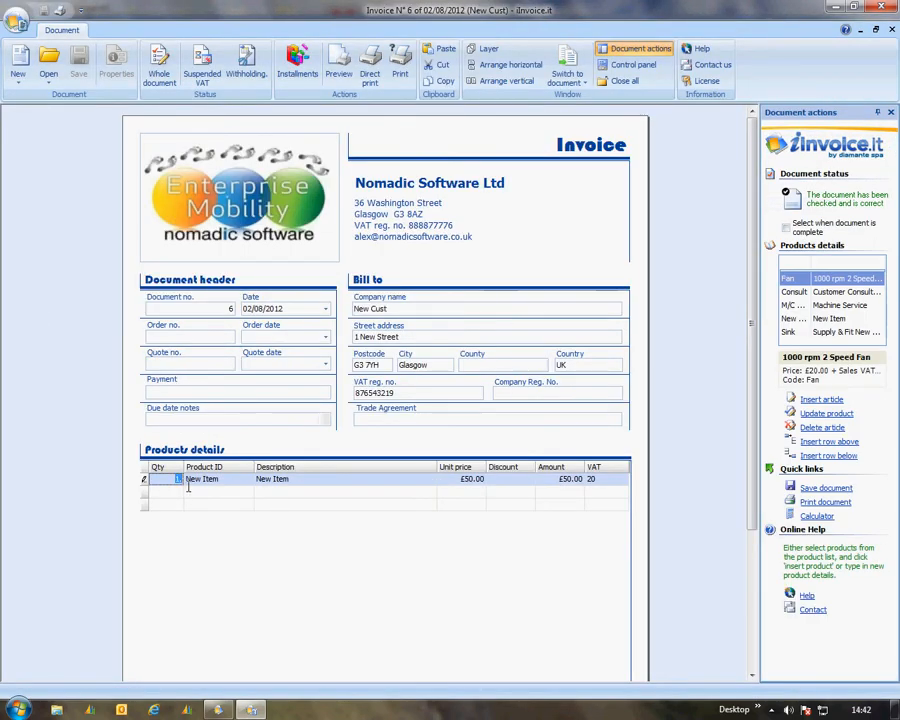
{"action": "type", "text": "3"}
{"action": "key", "text": "Tab"}
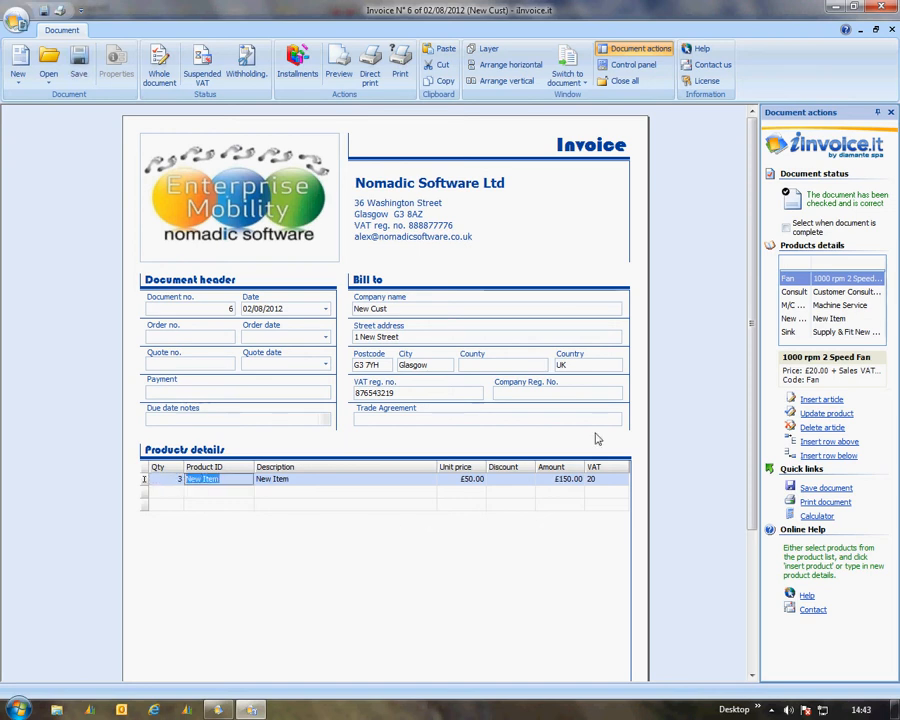
{"action": "scroll", "coordinate": [622, 410], "scroll_direction": "down", "scroll_amount": 1}
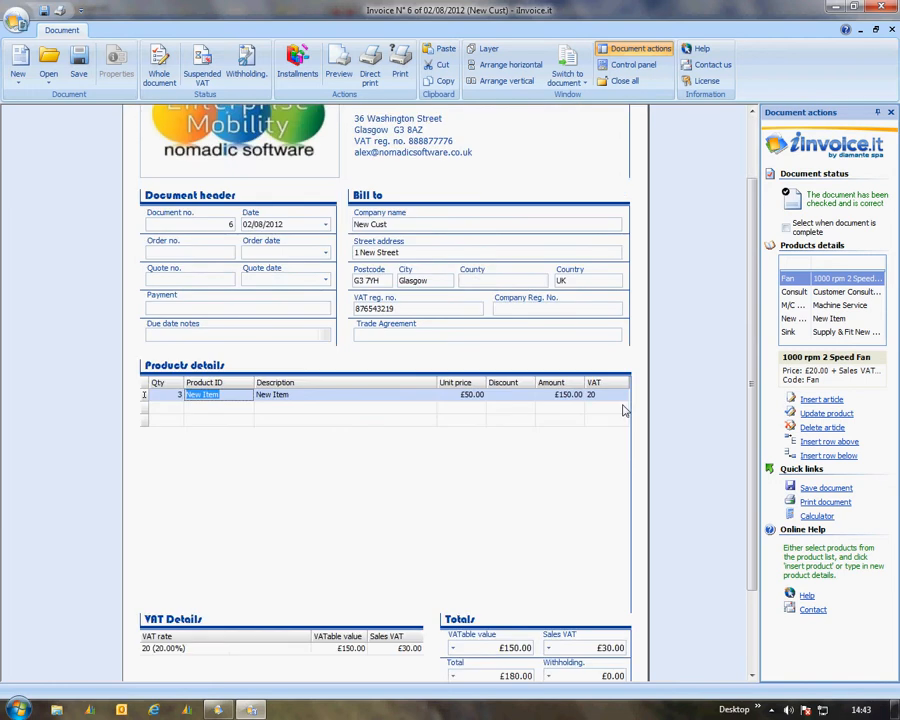
{"action": "scroll", "coordinate": [622, 410], "scroll_direction": "down", "scroll_amount": 1}
- Mark the changed invoice 6 as complete, then save and close it
{"action": "left_click", "coordinate": [786, 227]}
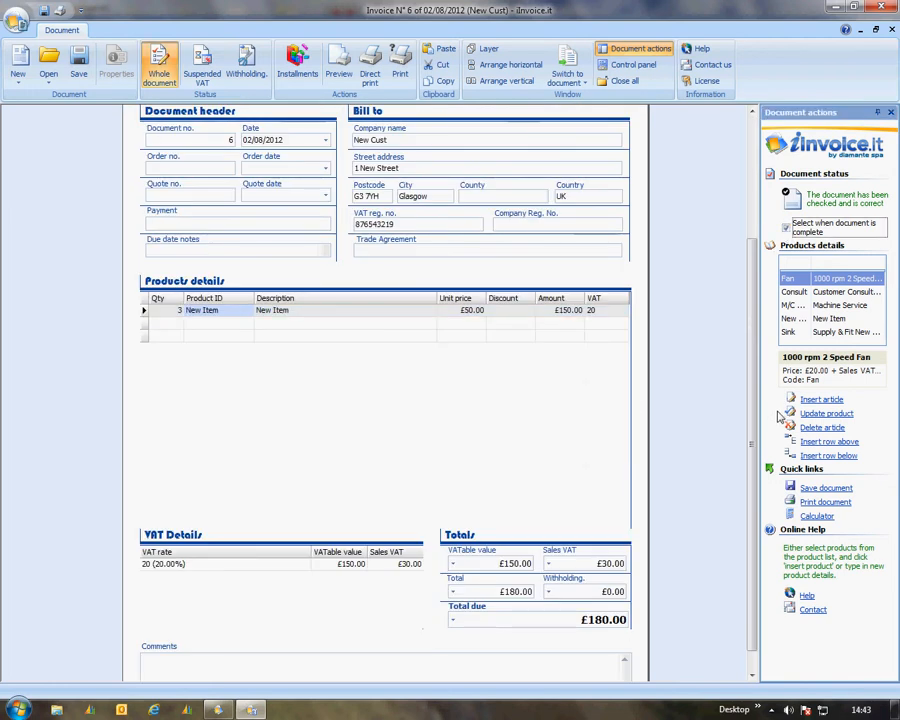
{"action": "left_click", "coordinate": [814, 489]}
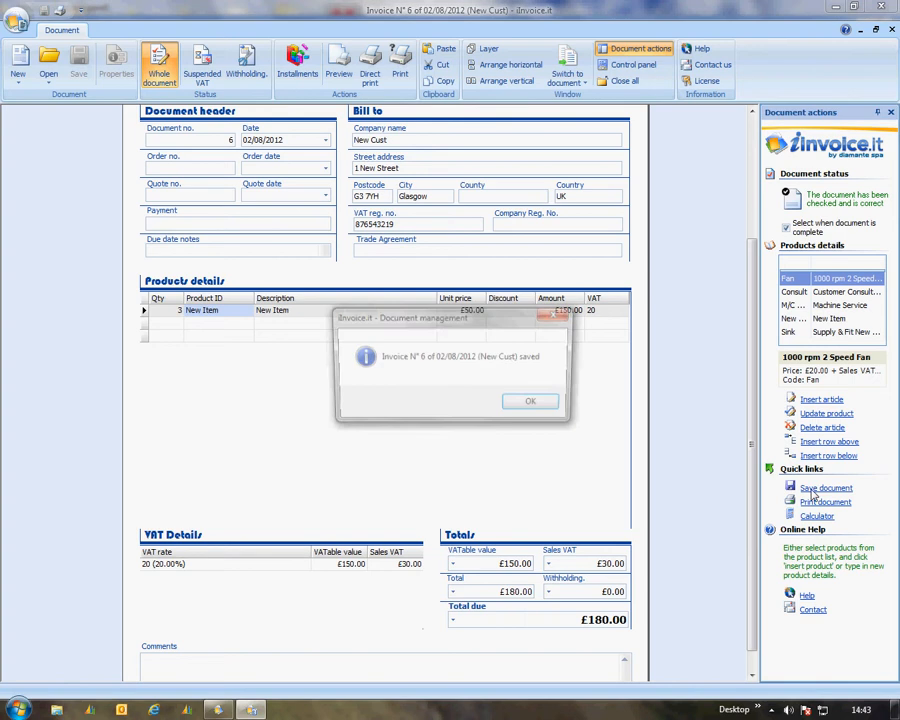
{"action": "left_click", "coordinate": [533, 405]}
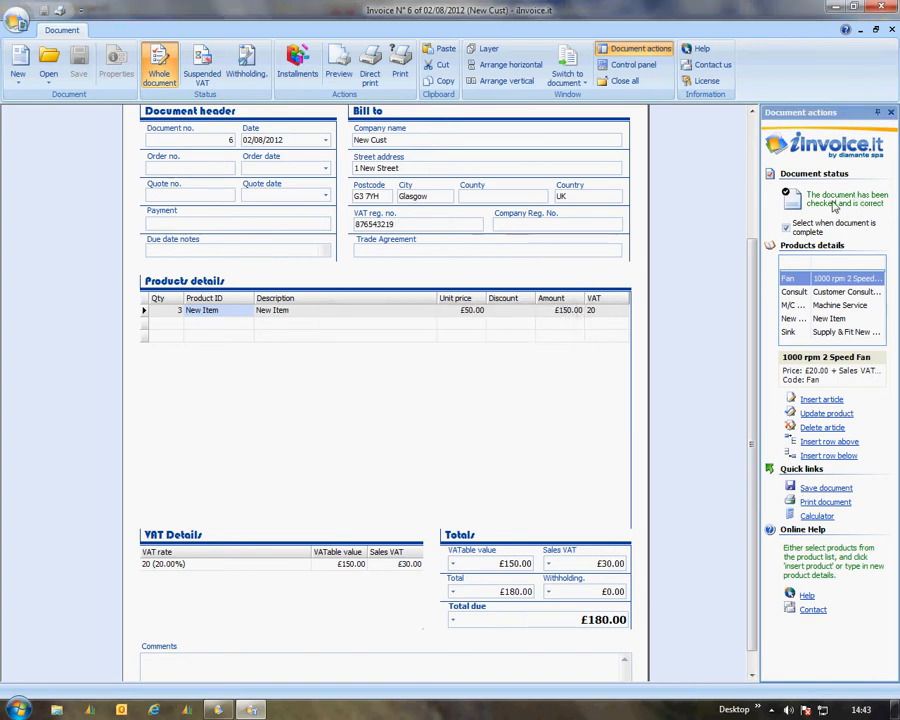
{"action": "left_click", "coordinate": [884, 9]}
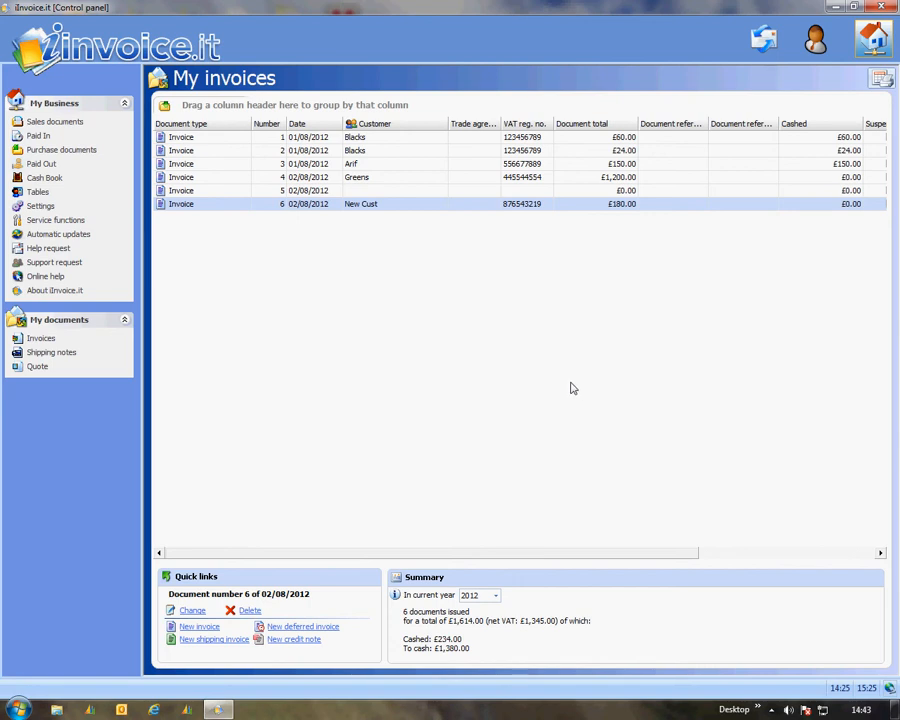
- Create a new shipping invoice and insert the existing customer New Cust into its billing details
{"action": "left_click", "coordinate": [213, 640]}
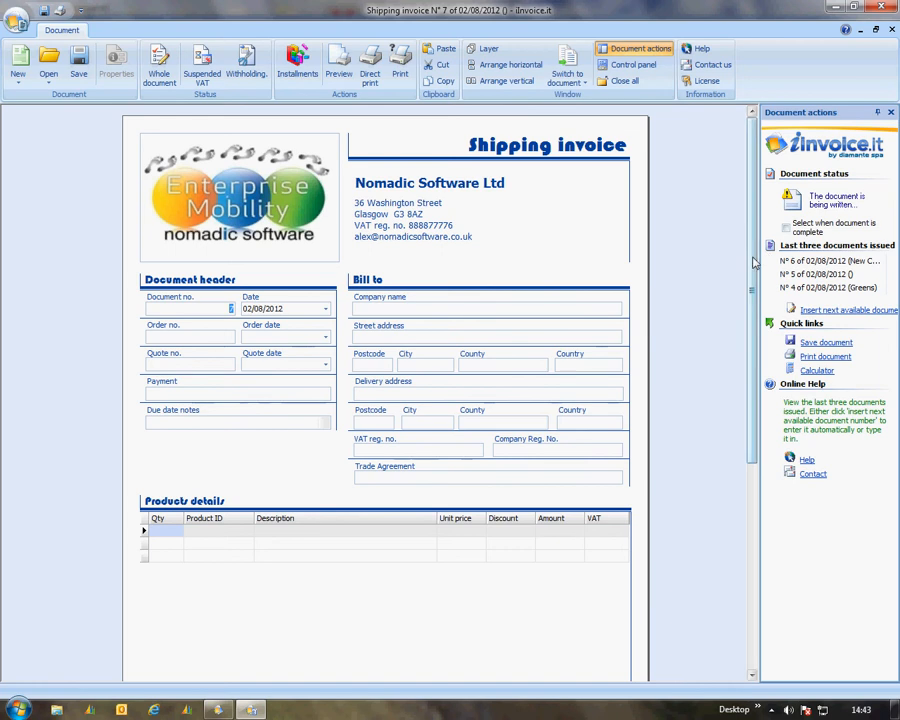
{"action": "scroll", "coordinate": [232, 425], "scroll_direction": "down", "scroll_amount": 3}
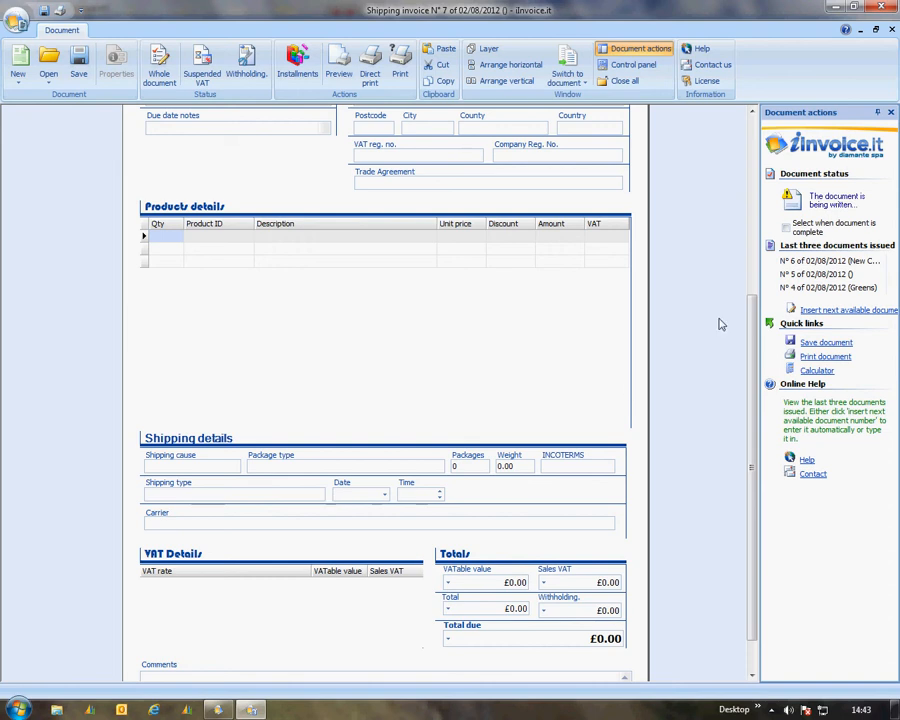
{"action": "scroll", "coordinate": [757, 345], "scroll_direction": "up", "scroll_amount": 3}
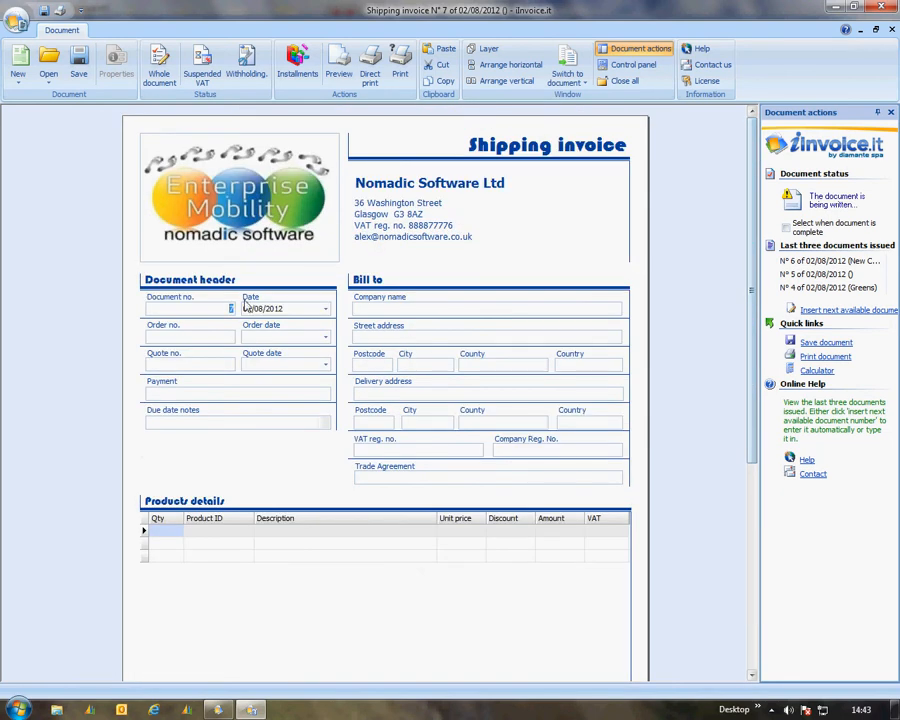
{"action": "left_click", "coordinate": [231, 311]}
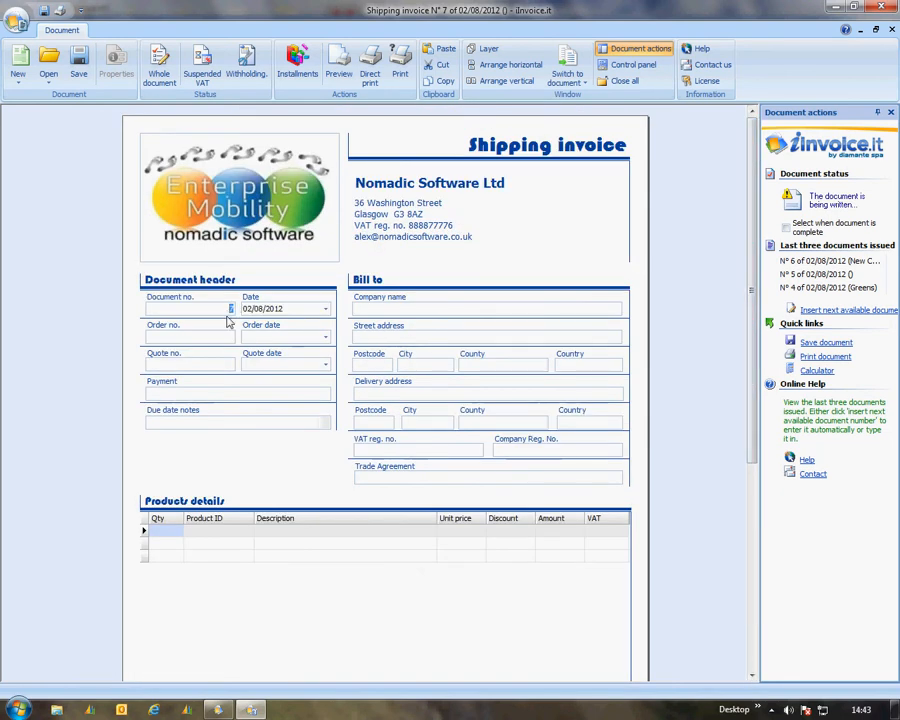
{"action": "left_click", "coordinate": [368, 312]}
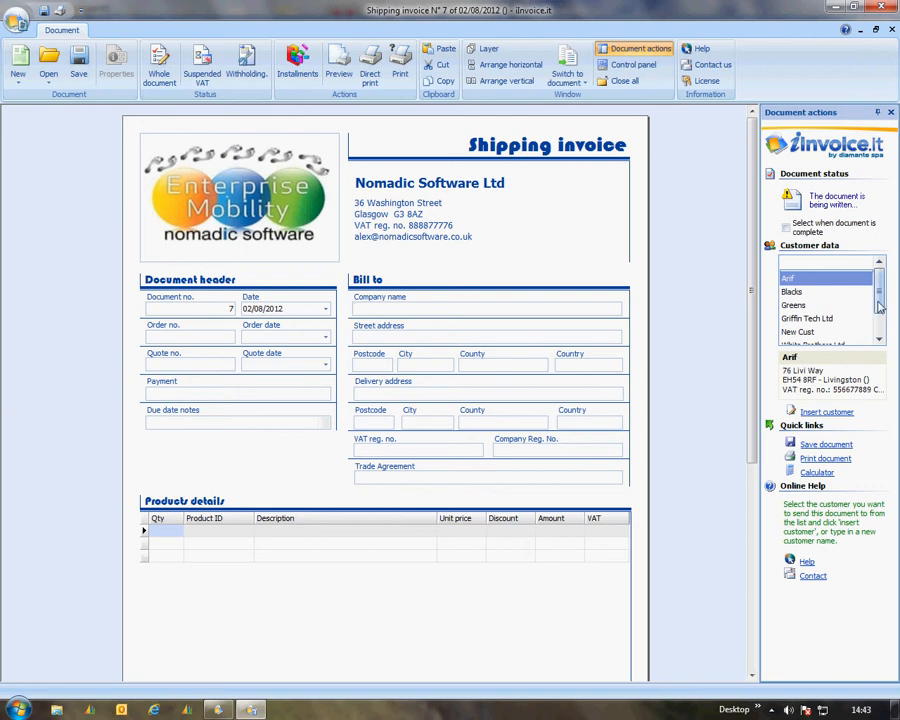
{"action": "scroll", "coordinate": [840, 320], "scroll_direction": "down", "scroll_amount": 1}
{"action": "left_click", "coordinate": [808, 318]}
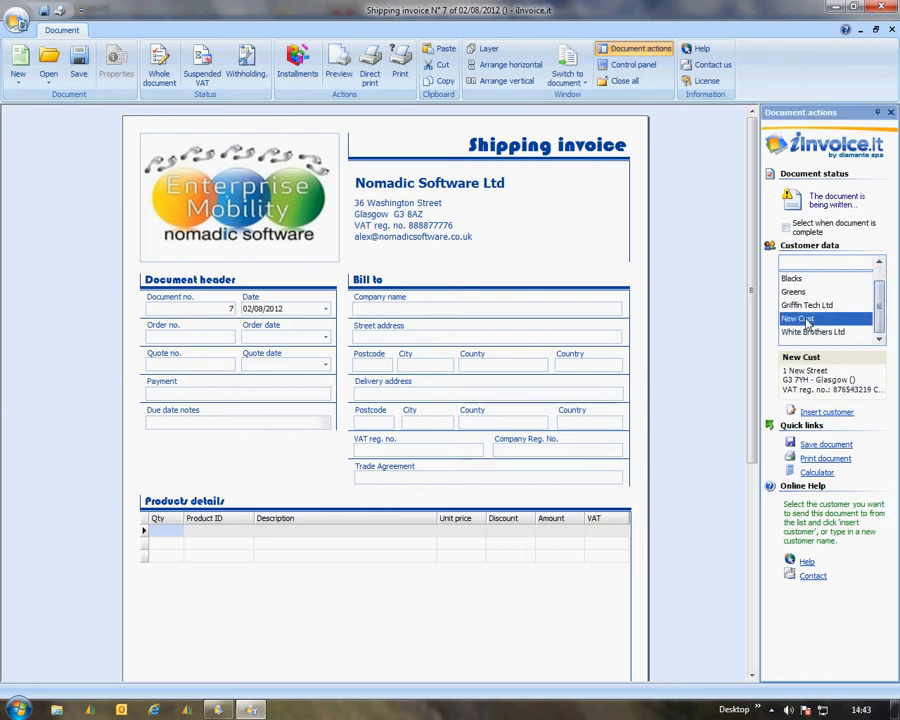
{"action": "left_click", "coordinate": [814, 413]}
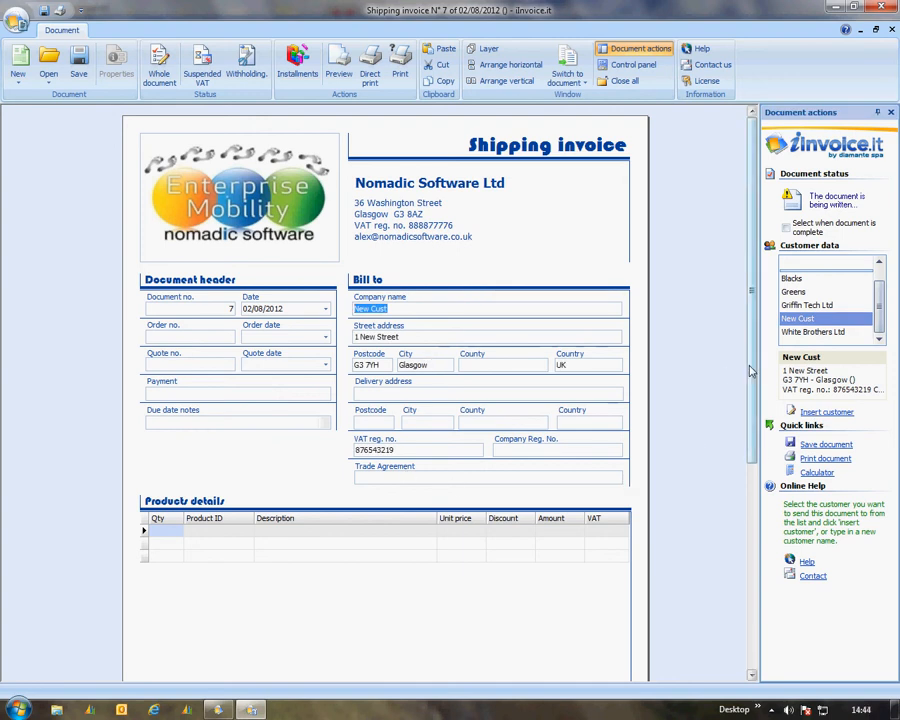
- Add a product line for New Item with quantity 1 to the shipping invoice's products details
{"action": "scroll", "coordinate": [741, 361], "scroll_direction": "down", "scroll_amount": 4}
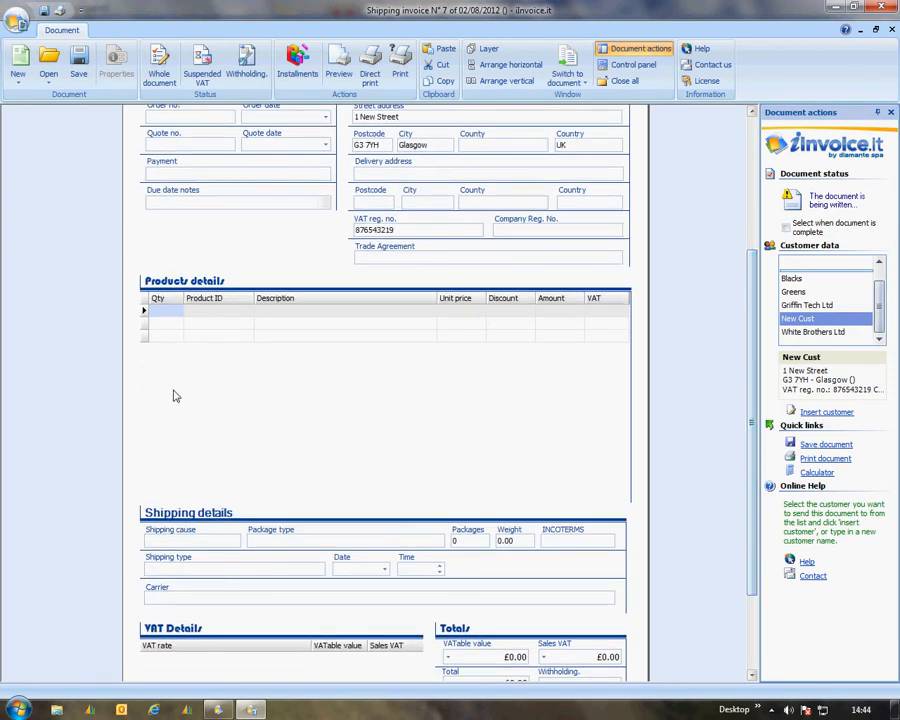
{"action": "left_click", "coordinate": [170, 311]}
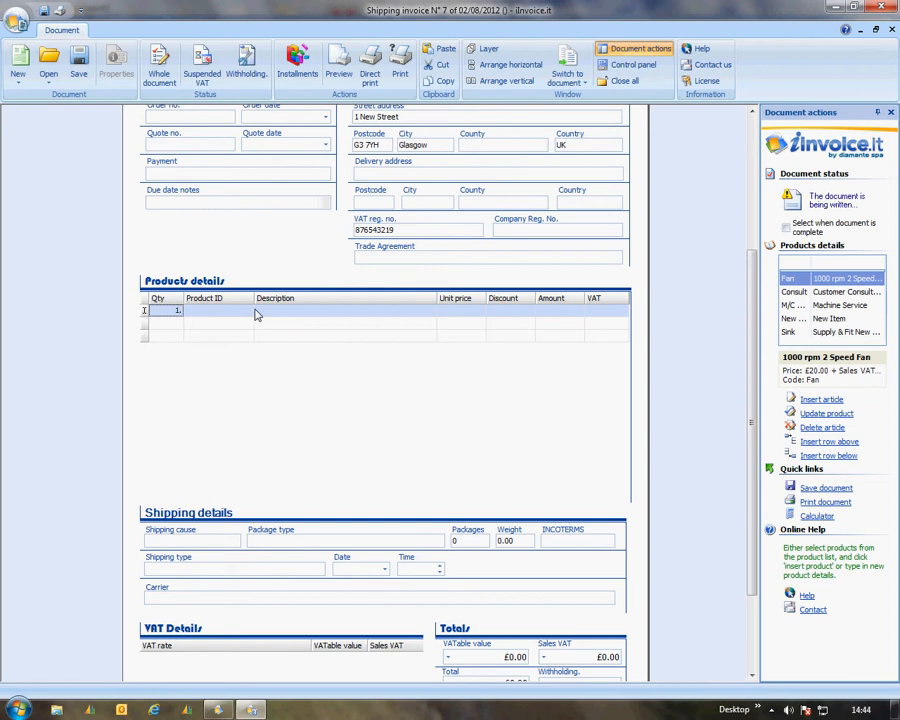
{"action": "key", "text": "Tab"}
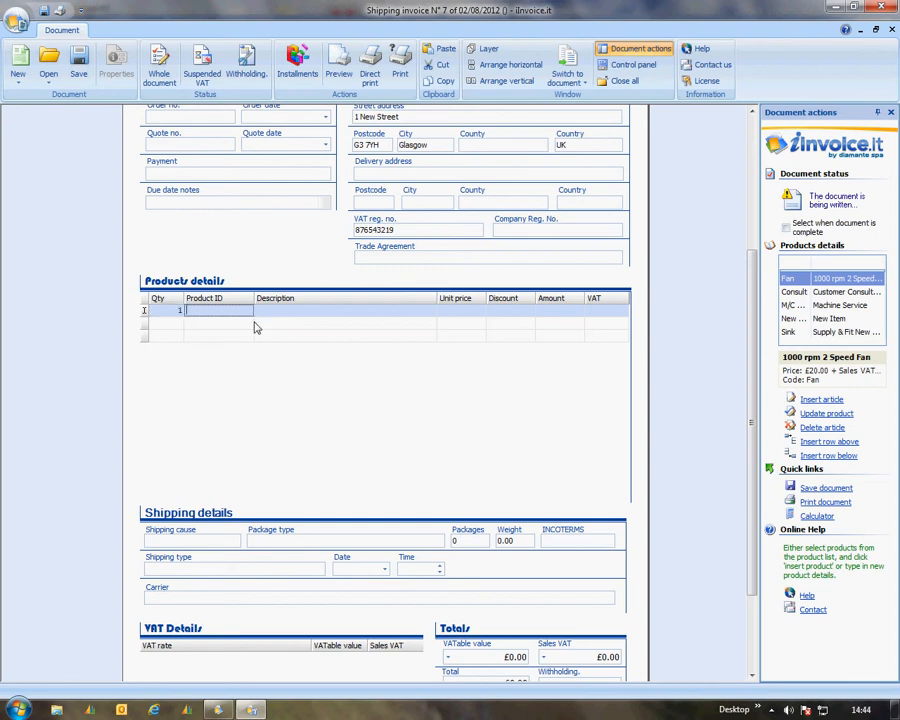
{"action": "double_click", "coordinate": [793, 320]}
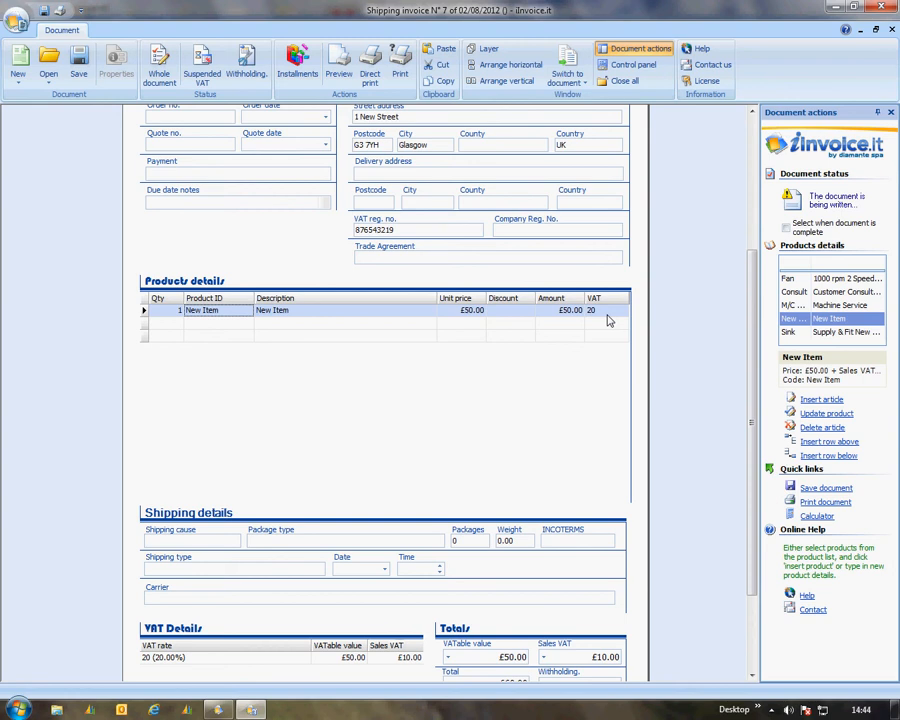
- Set the shipping cause to Sale and the package type to Boxes in the shipping details
{"action": "scroll", "coordinate": [400, 360], "scroll_direction": "down", "scroll_amount": 3}
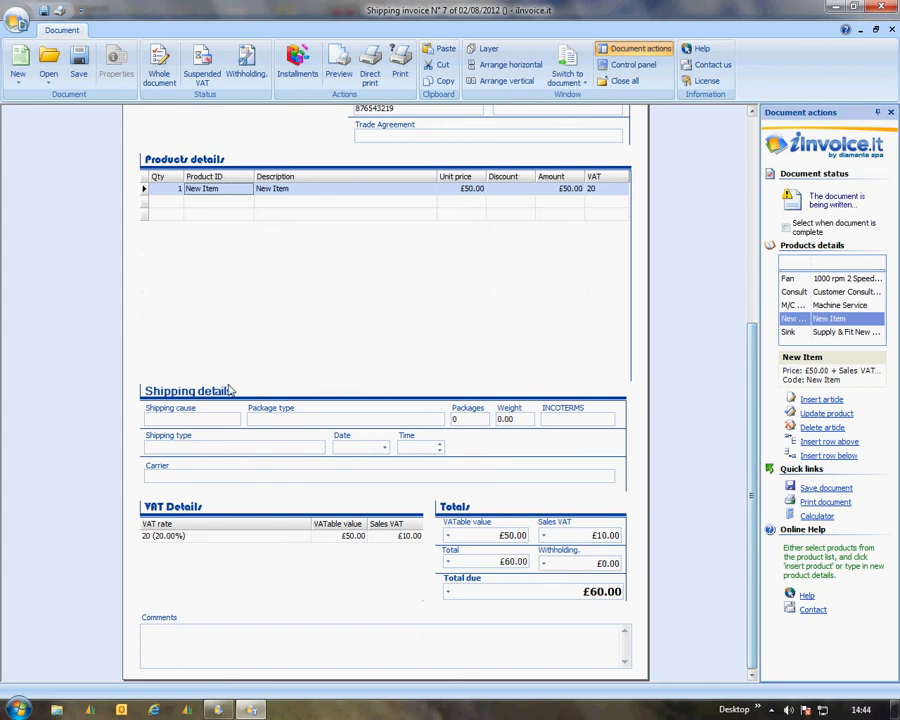
{"action": "left_click", "coordinate": [175, 421]}
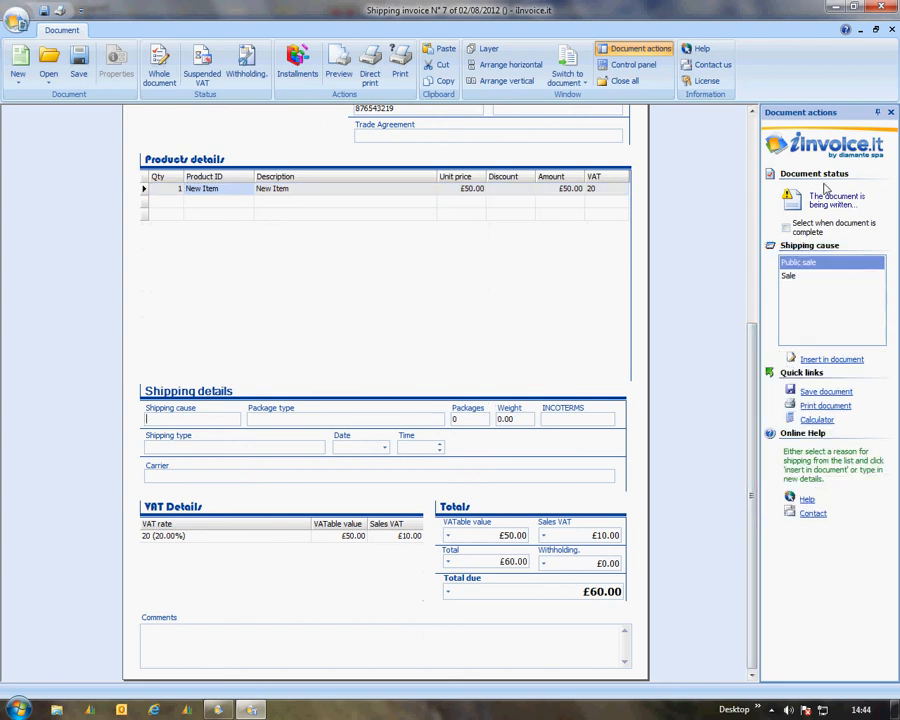
{"action": "double_click", "coordinate": [791, 277]}
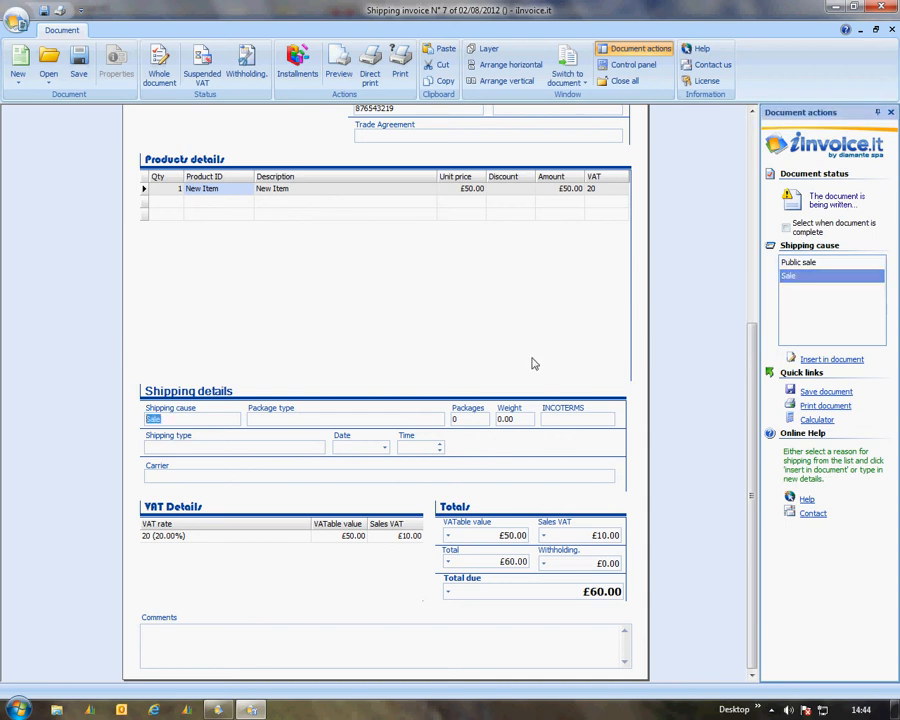
{"action": "left_click", "coordinate": [288, 422]}
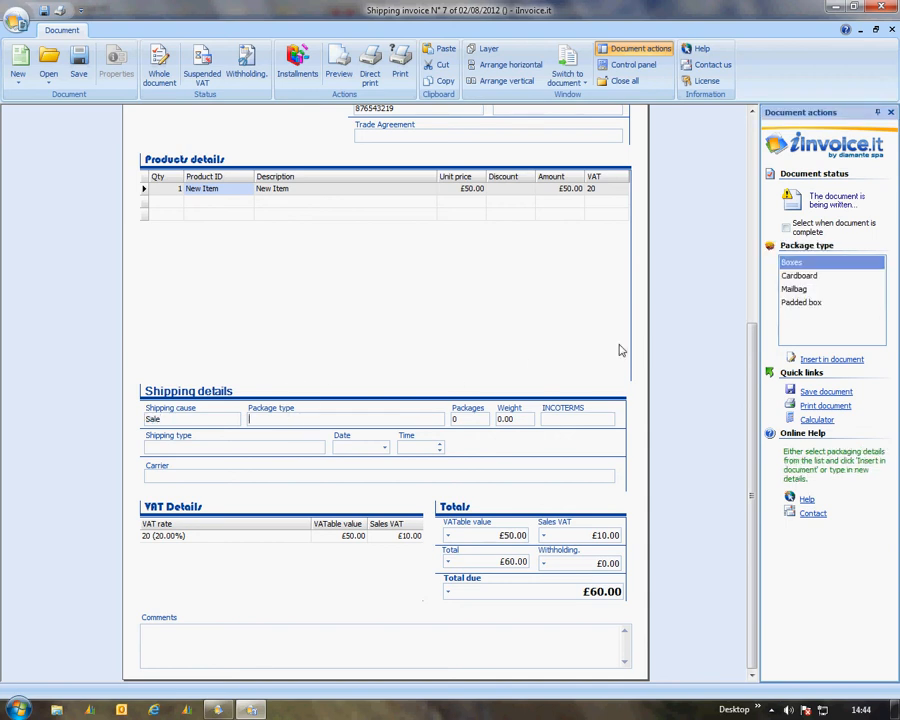
{"action": "left_click", "coordinate": [790, 264]}
{"action": "double_click", "coordinate": [790, 264]}
- Enter 1 package with a weight of 1.00 and insert CPT - Carriage Paid To as the INCOTERMS
{"action": "left_click", "coordinate": [455, 420]}
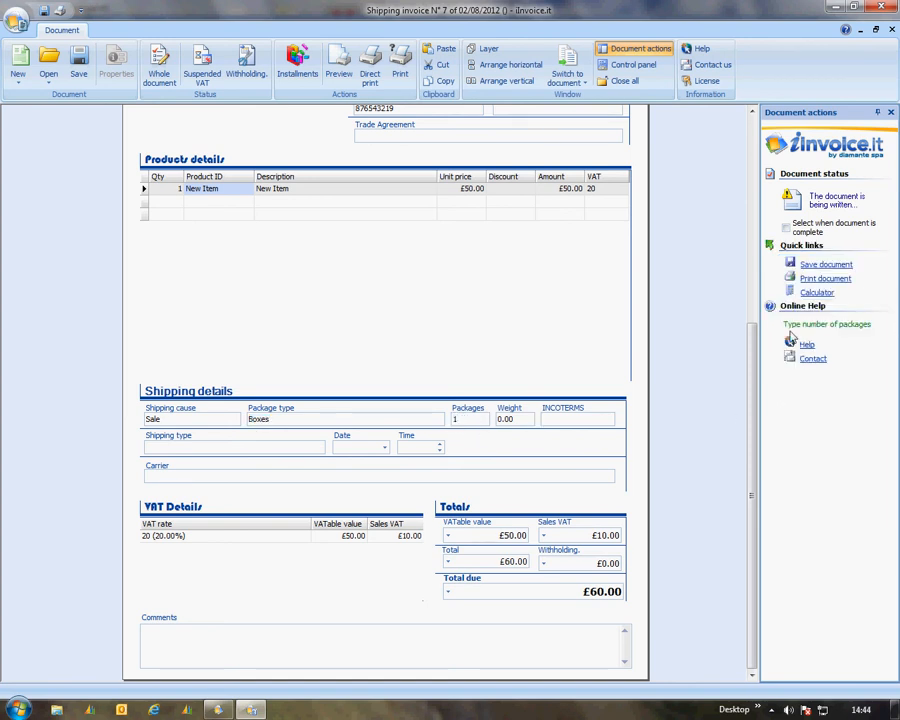
{"action": "key", "text": "Tab"}
{"action": "type", "text": "1"}
{"action": "key", "text": "Tab"}
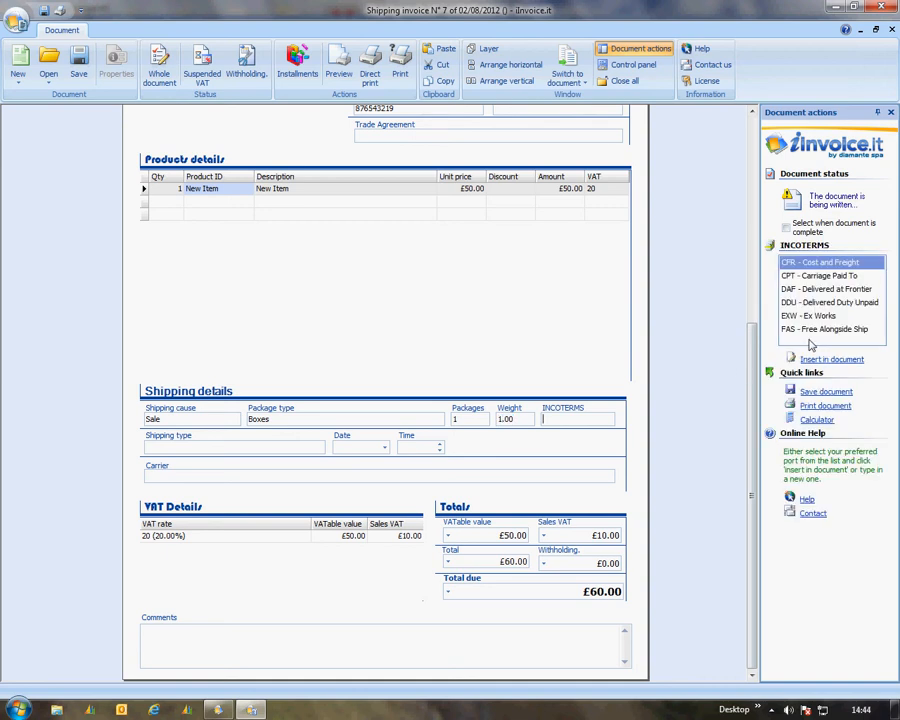
{"action": "double_click", "coordinate": [811, 278]}
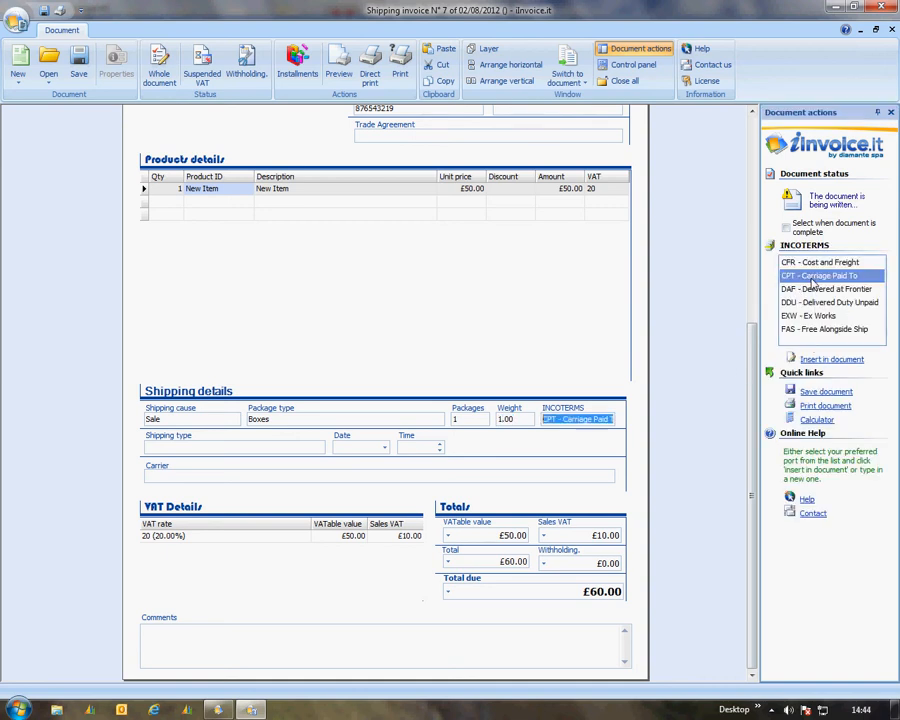
- Set the shipping type to Carrier and the shipping date to 02/08/2012
{"action": "left_click", "coordinate": [199, 457]}
{"action": "double_click", "coordinate": [795, 263]}
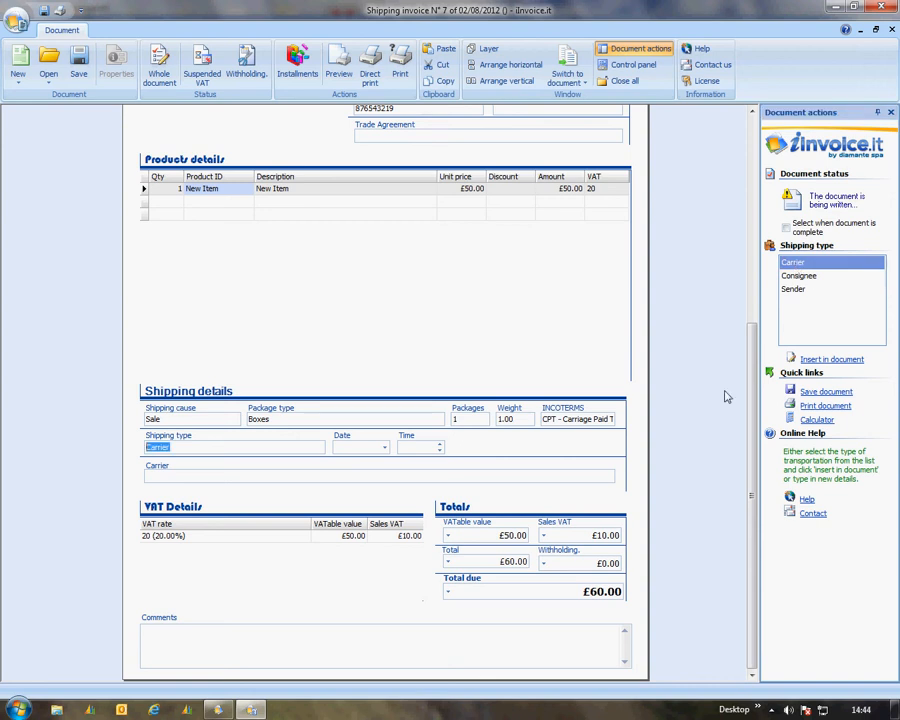
{"action": "left_click", "coordinate": [385, 448]}
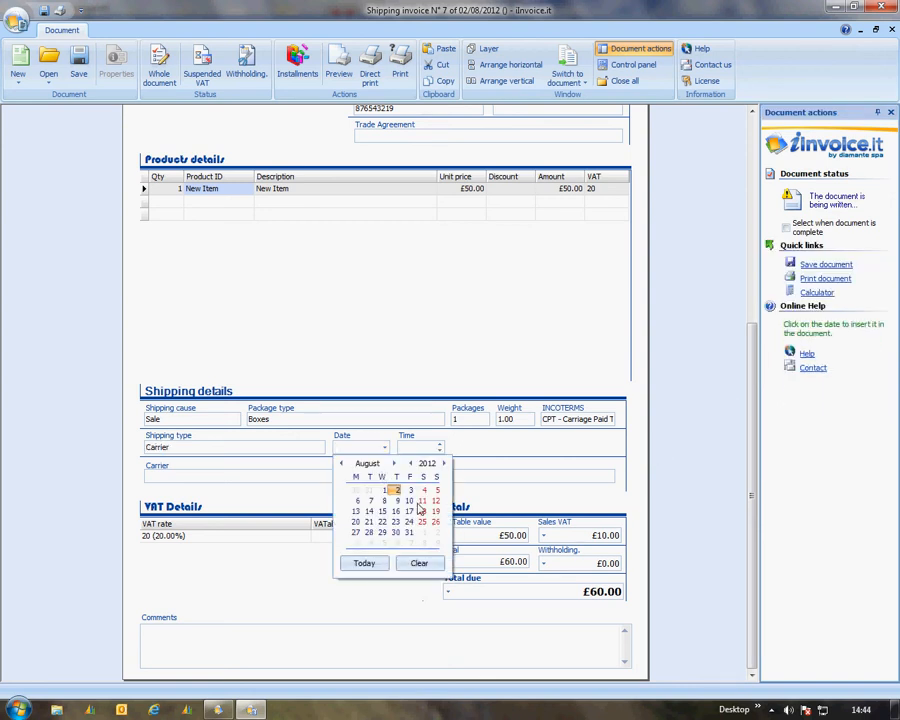
{"action": "left_click", "coordinate": [396, 486]}
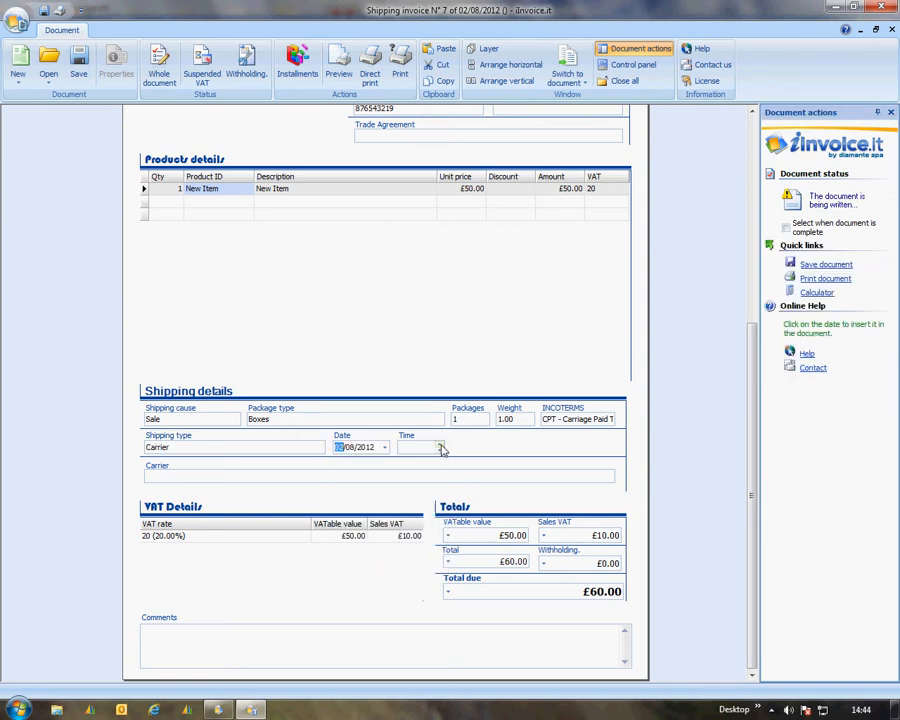
- Set the shipping time to 16:00:00 and insert UPS Next Day as the carrier
{"action": "left_click", "coordinate": [441, 448]}
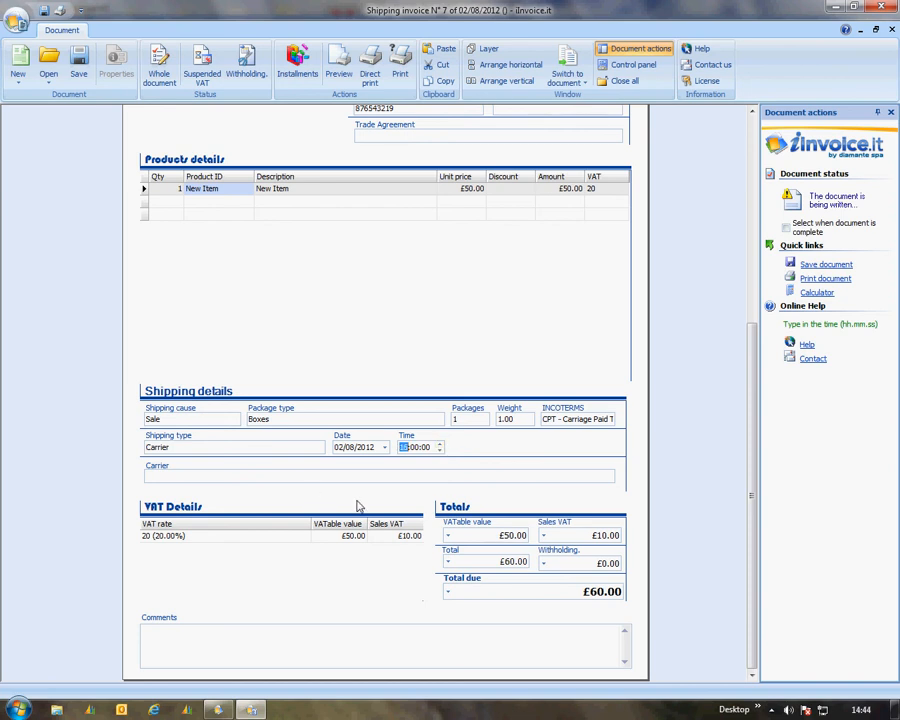
{"action": "type", "text": "16"}
{"action": "key", "text": "Tab"}
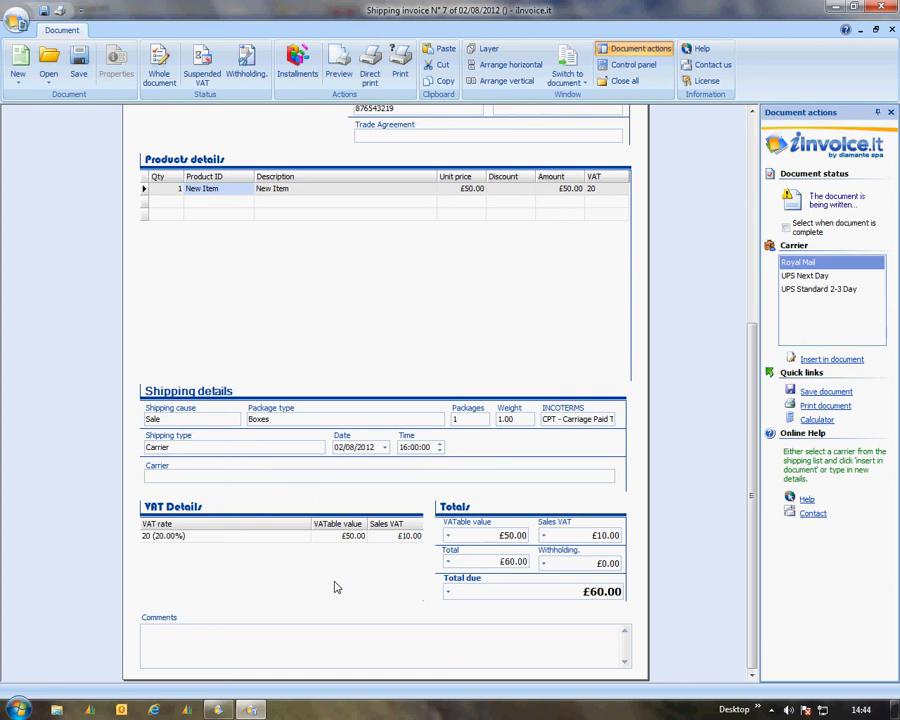
{"action": "double_click", "coordinate": [801, 278]}
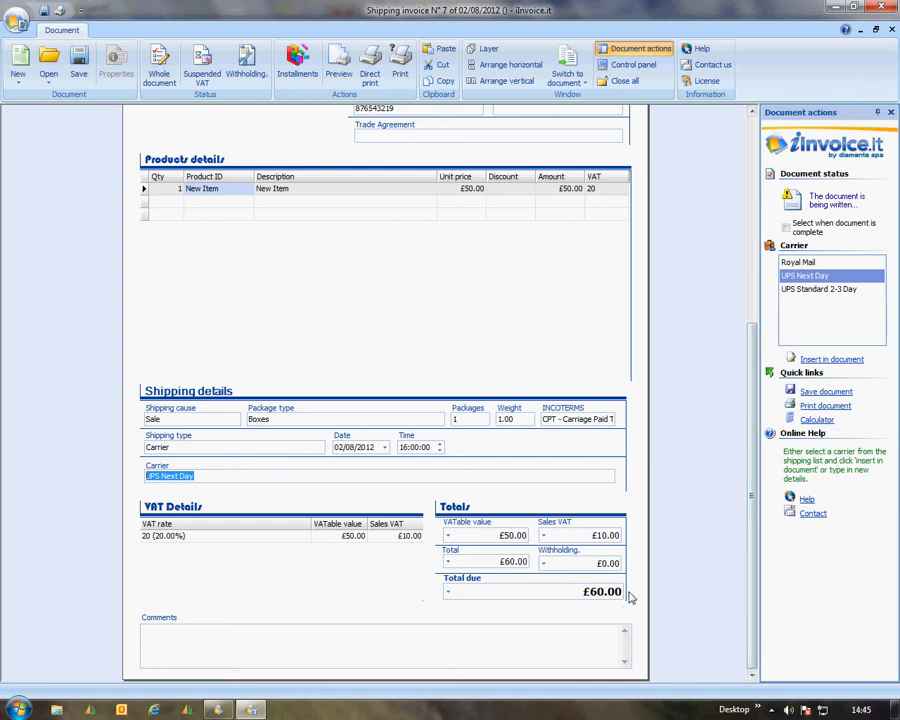
- Mark the shipping invoice as complete, save and close it, and select it in the invoice list
{"action": "left_click_drag", "start_coordinate": [750, 562], "coordinate": [757, 340]}
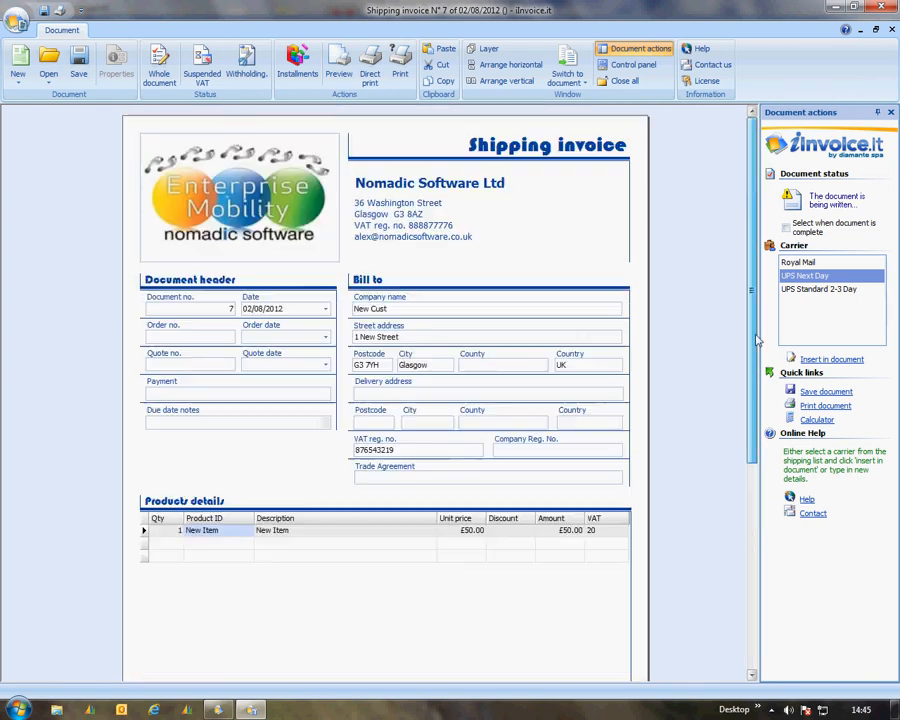
{"action": "left_click", "coordinate": [788, 230]}
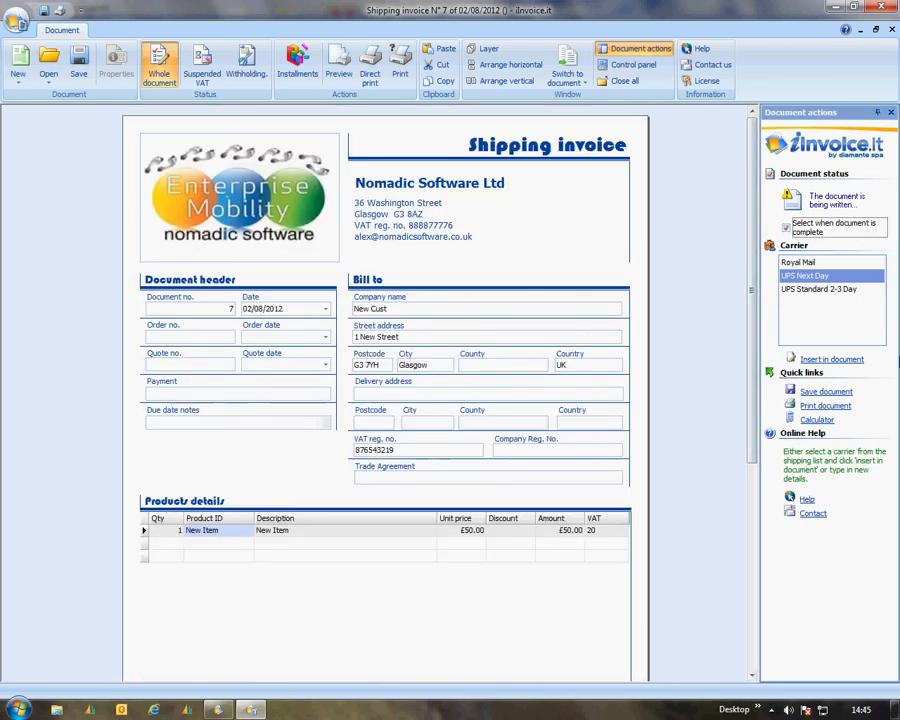
{"action": "left_click", "coordinate": [815, 392]}
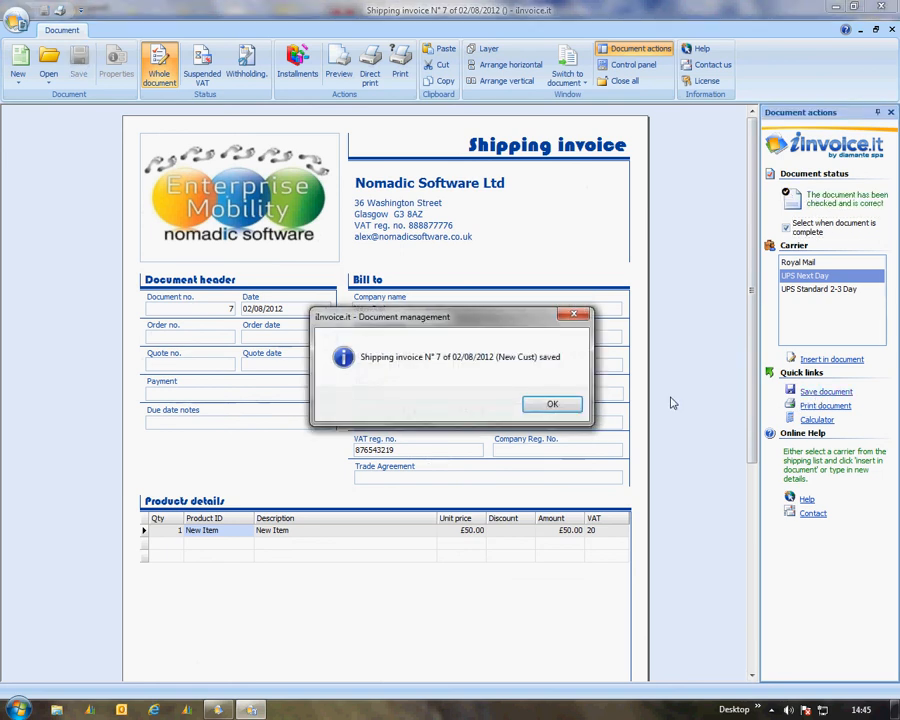
{"action": "left_click", "coordinate": [571, 410]}
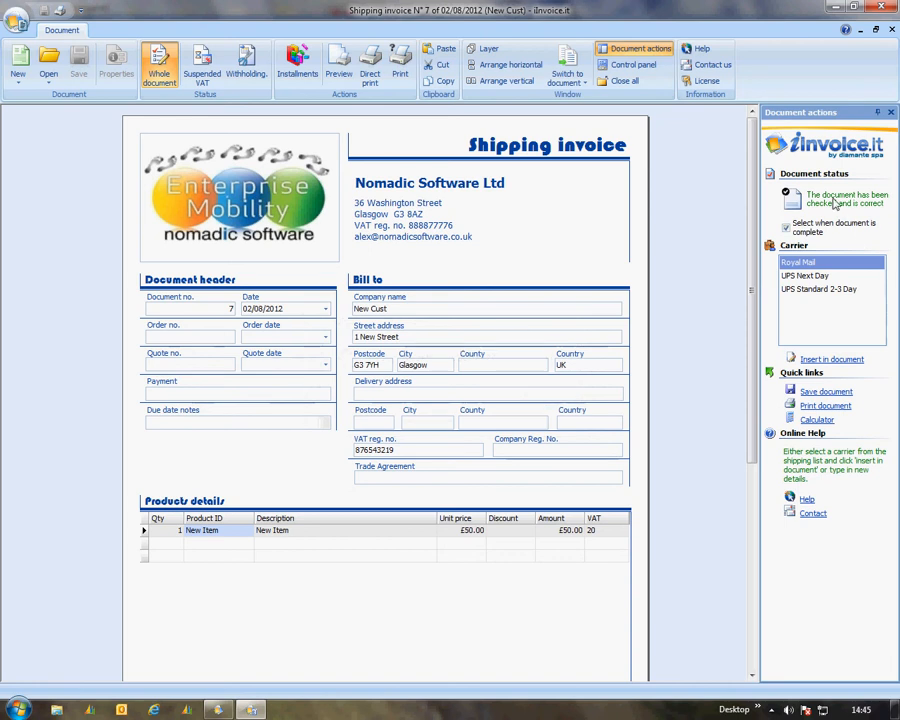
{"action": "left_click", "coordinate": [884, 9]}
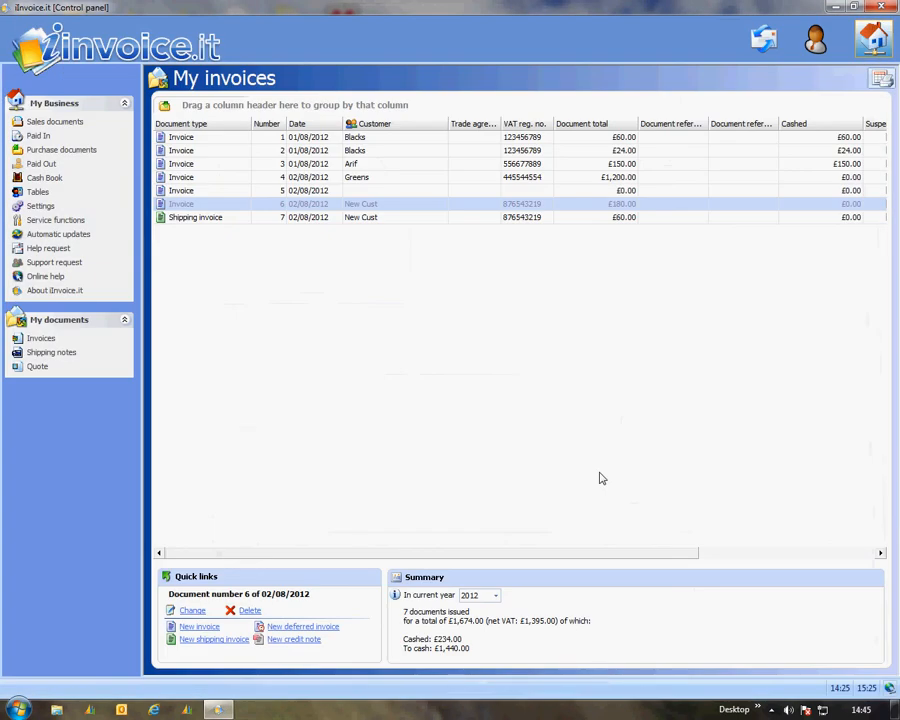
{"action": "left_click", "coordinate": [197, 219]}
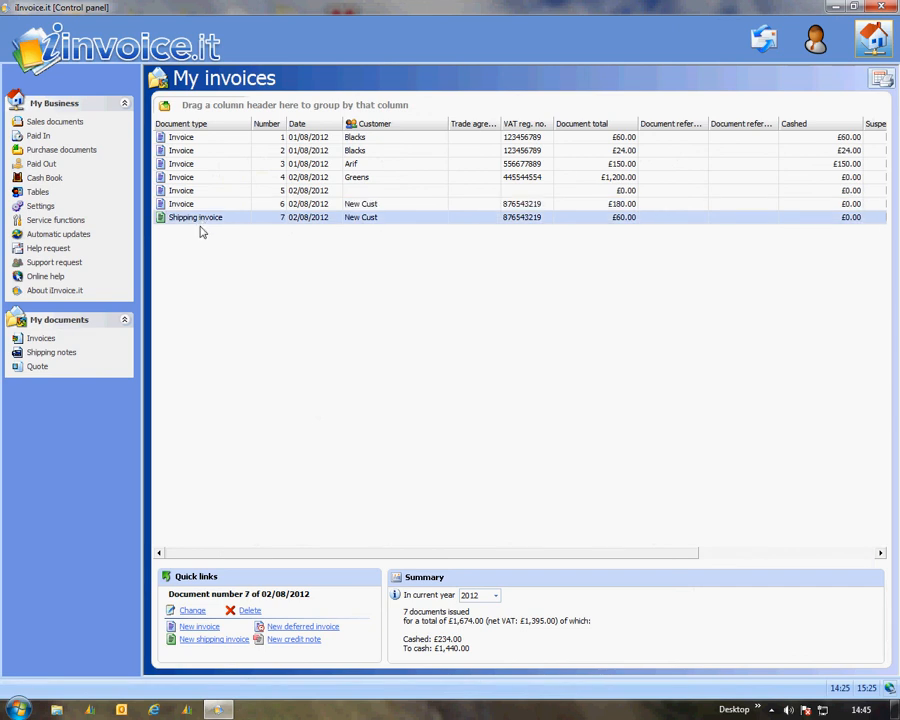